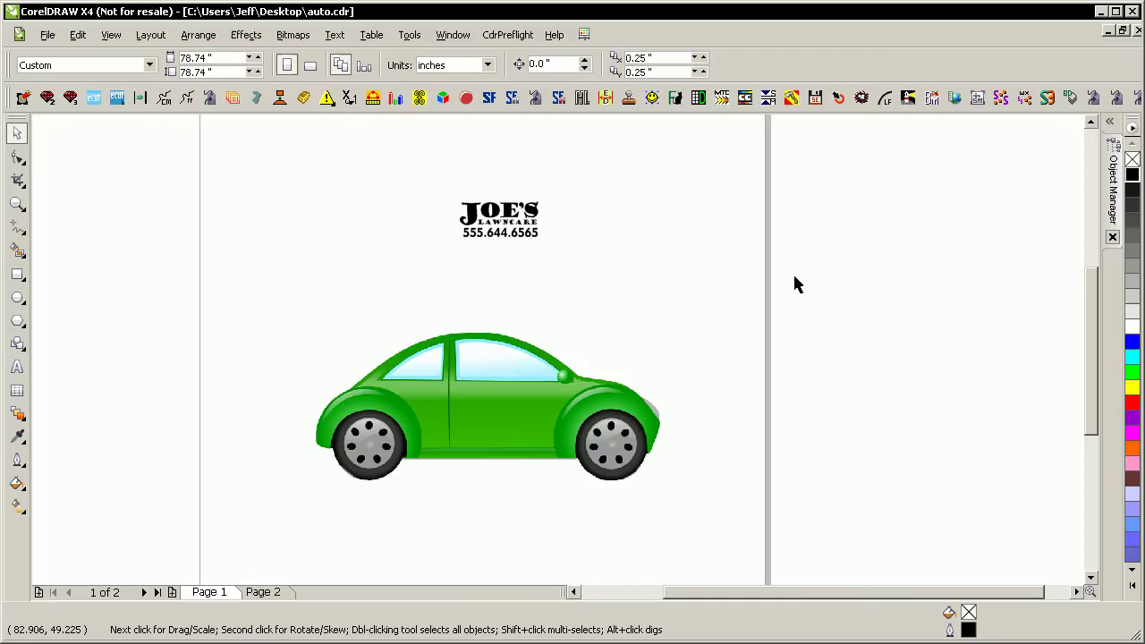
# - Combine the Joe's Lawncare logo and the phone number above the car into a single curve
pyautogui.moveTo(451, 274); pyautogui.dragTo(618, 155)
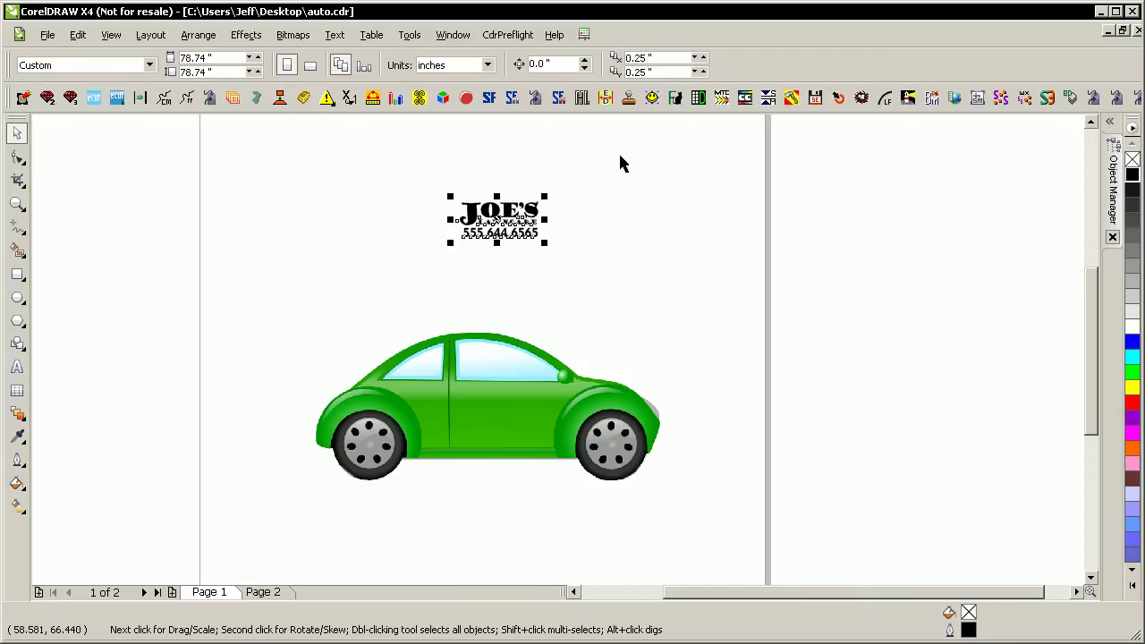
pyautogui.hotkey('ctrl', 'l')
pyautogui.press('Escape')
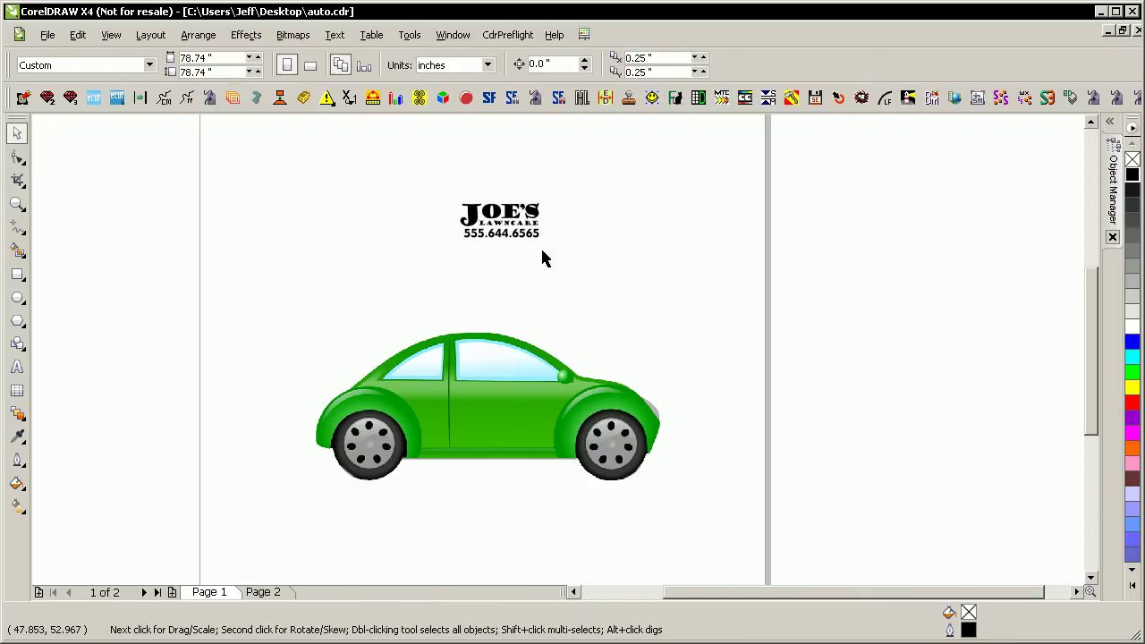
# - Draw a horizontal freehand line about 18.7 inches long along the car door's bottom edge, between the wheel arches
pyautogui.press('F2')
pyautogui.moveTo(442, 161); pyautogui.dragTo(592, 261)
pyautogui.press('F4')
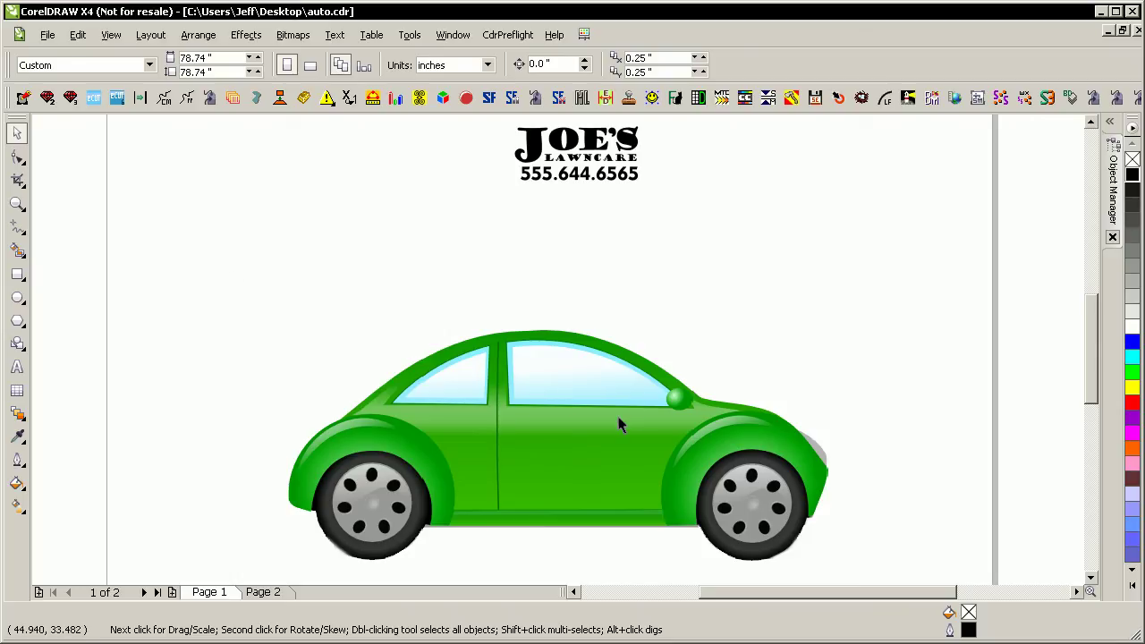
pyautogui.click(17, 227)
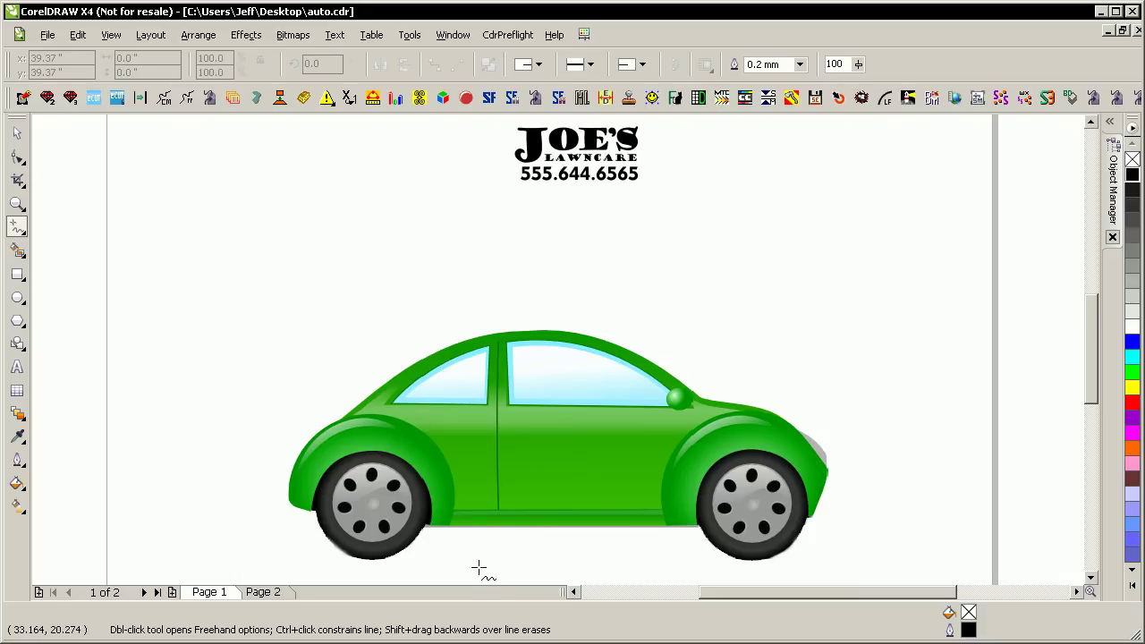
pyautogui.scroll(3, 593, 542)
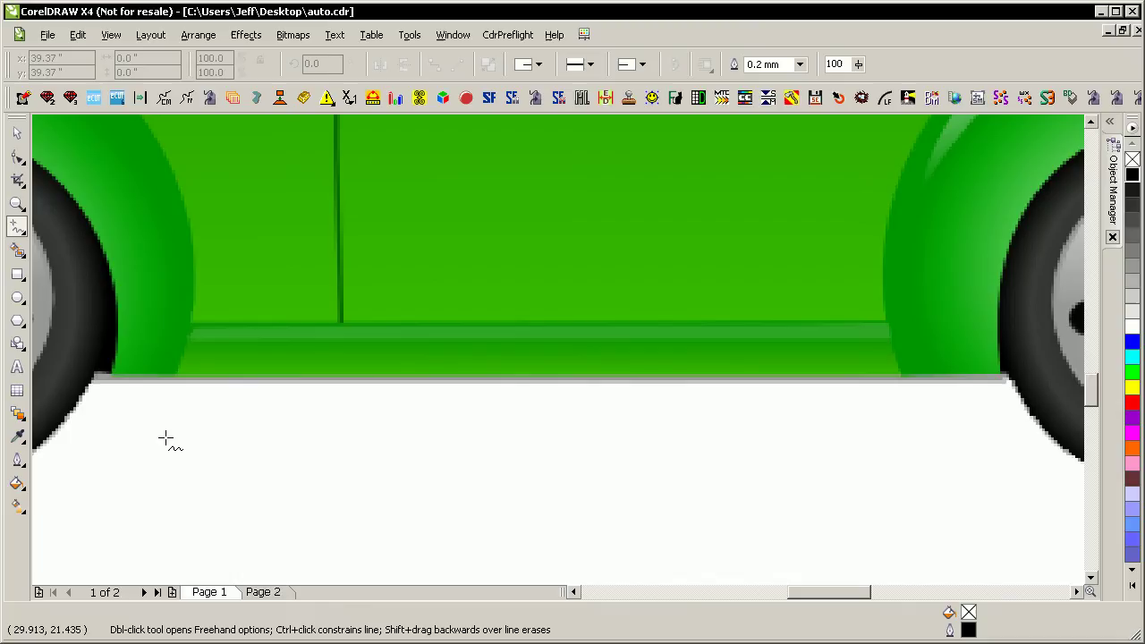
pyautogui.scroll(-2, 358, 393)
pyautogui.scroll(-1, 537, 358)
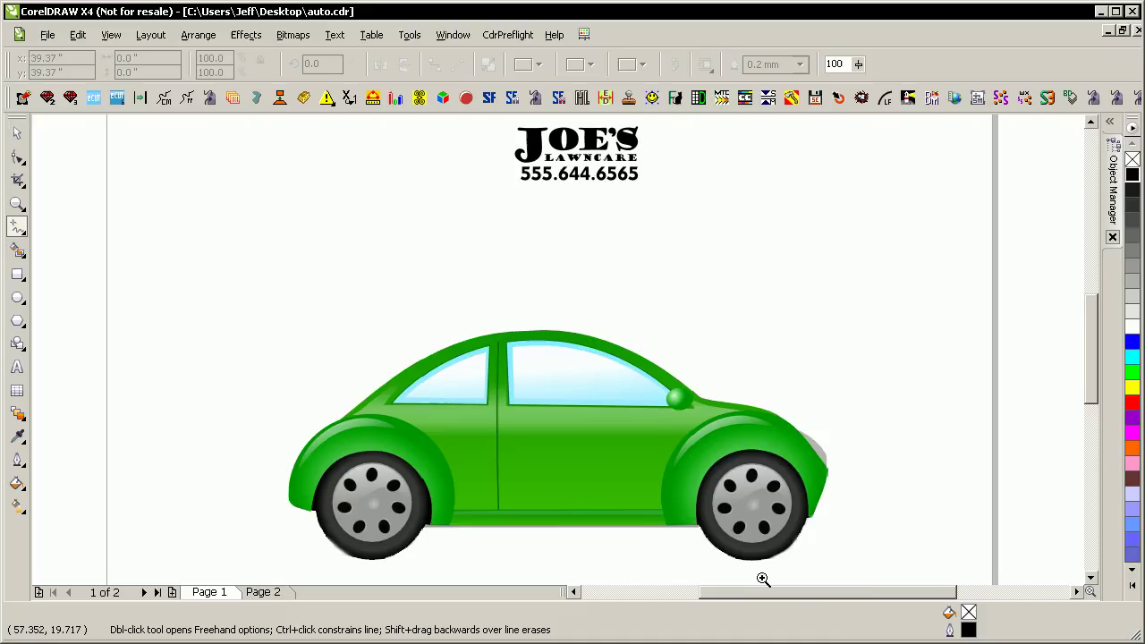
pyautogui.scroll(2, 356, 309)
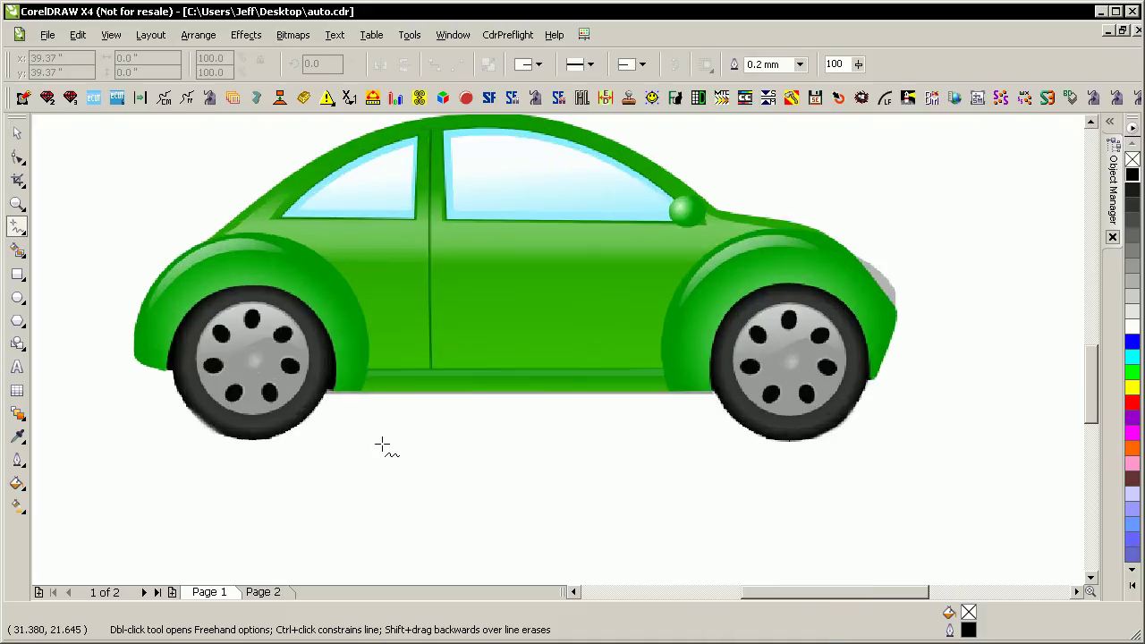
pyautogui.click(458, 397)
pyautogui.click(366, 368)
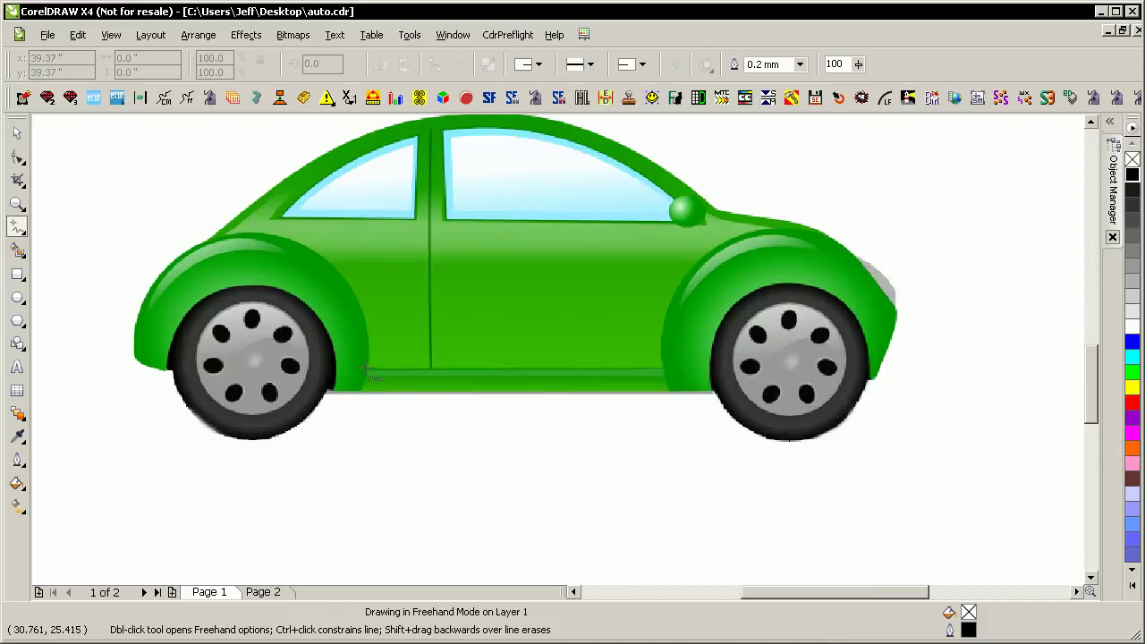
pyautogui.keyDown('ctrl'); pyautogui.click(664, 383); pyautogui.keyUp('ctrl')
pyautogui.press('space')
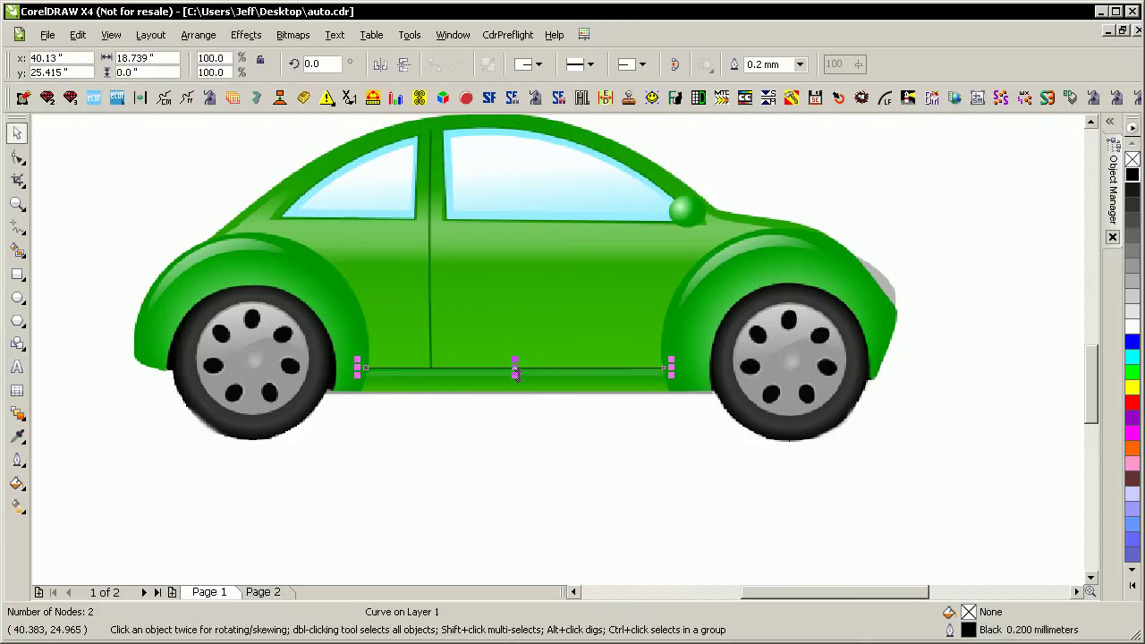
# - Try moving the reference line below the car and undo the move
pyautogui.moveTo(515, 371); pyautogui.dragTo(513, 435)
pyautogui.hotkey('ctrl', 'z')
pyautogui.click(475, 510)
pyautogui.hotkey('shift', 'F4')
pyautogui.press('F3')
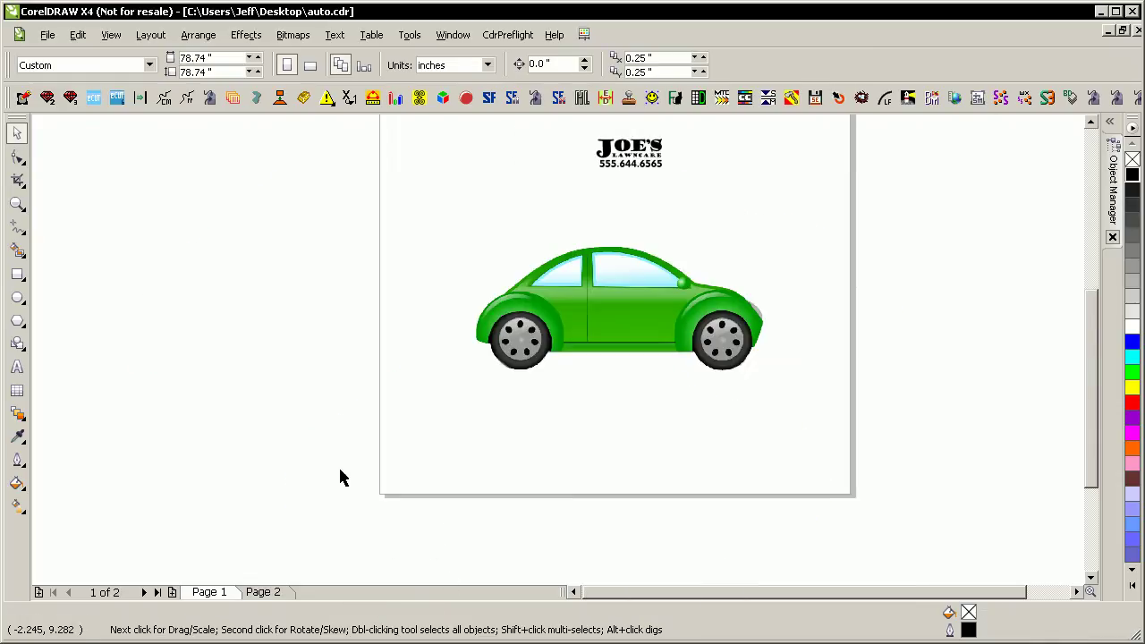
pyautogui.press('F4')
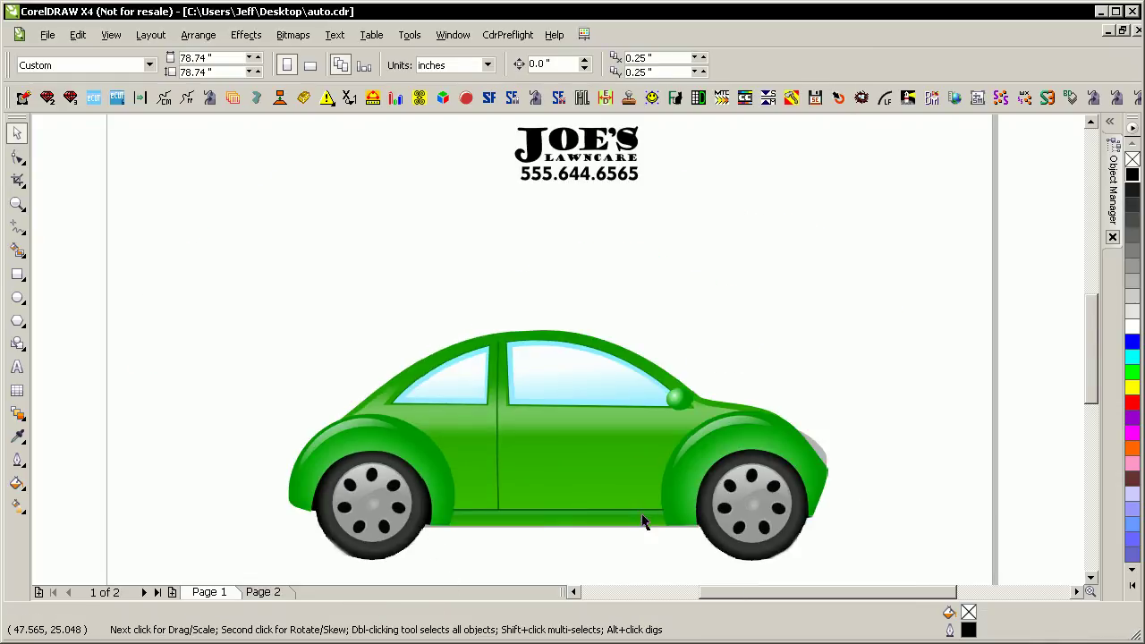
pyautogui.moveTo(642, 522); pyautogui.dragTo(638, 549)
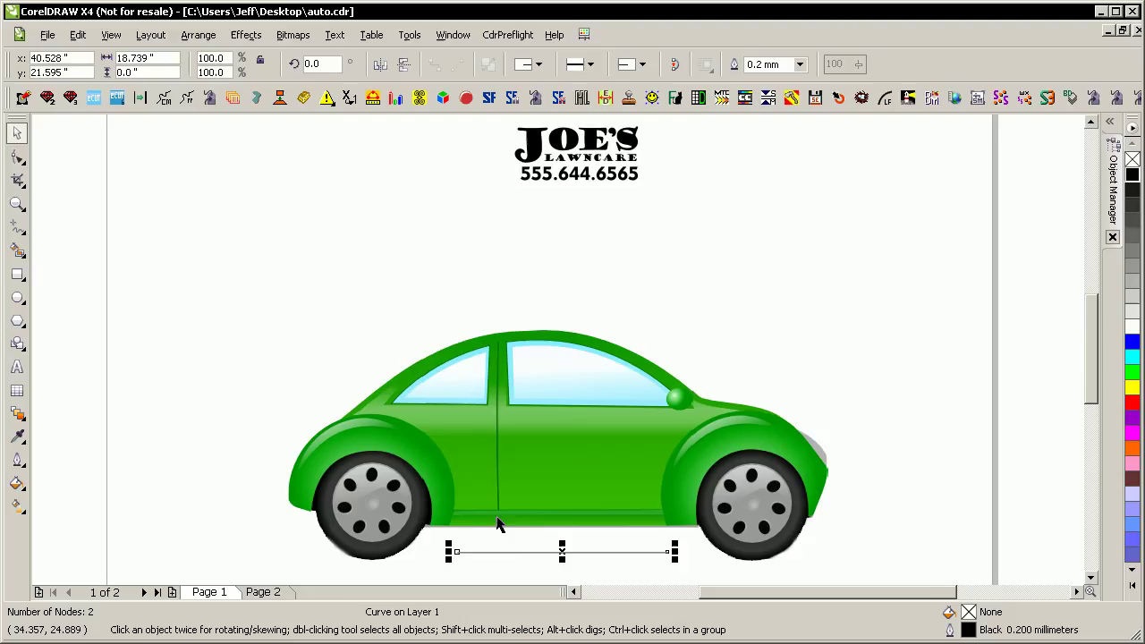
pyautogui.hotkey('ctrl', 'z')
# - Scale the car picture by its reference line with AutoSize, using a size of 48 inches and the Delete Line option
pyautogui.click(639, 498)
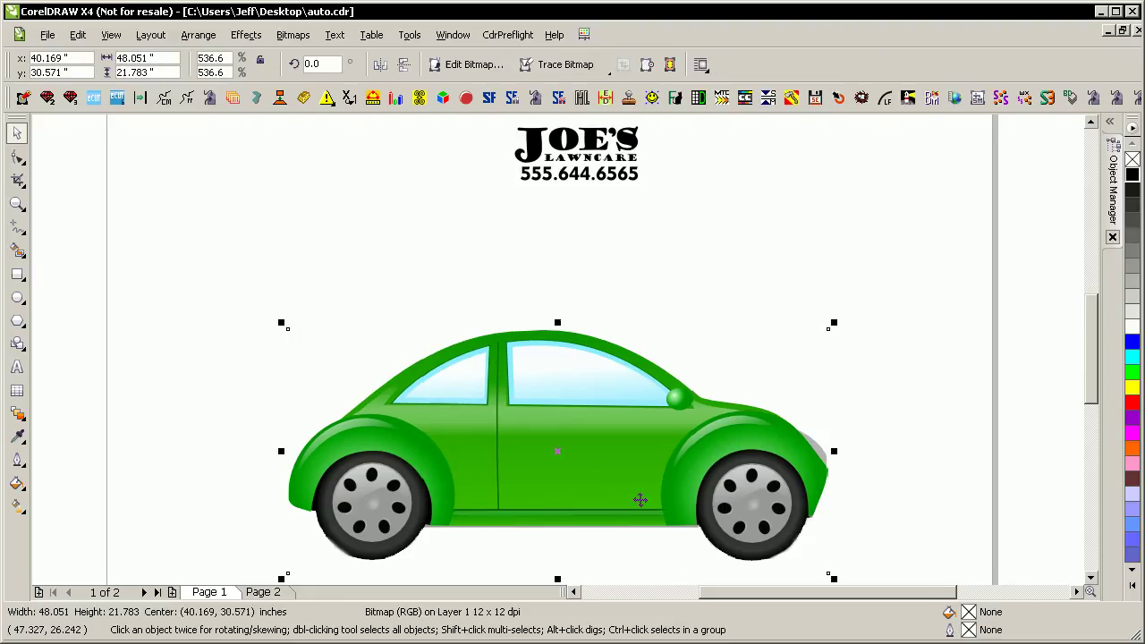
pyautogui.click(643, 517)
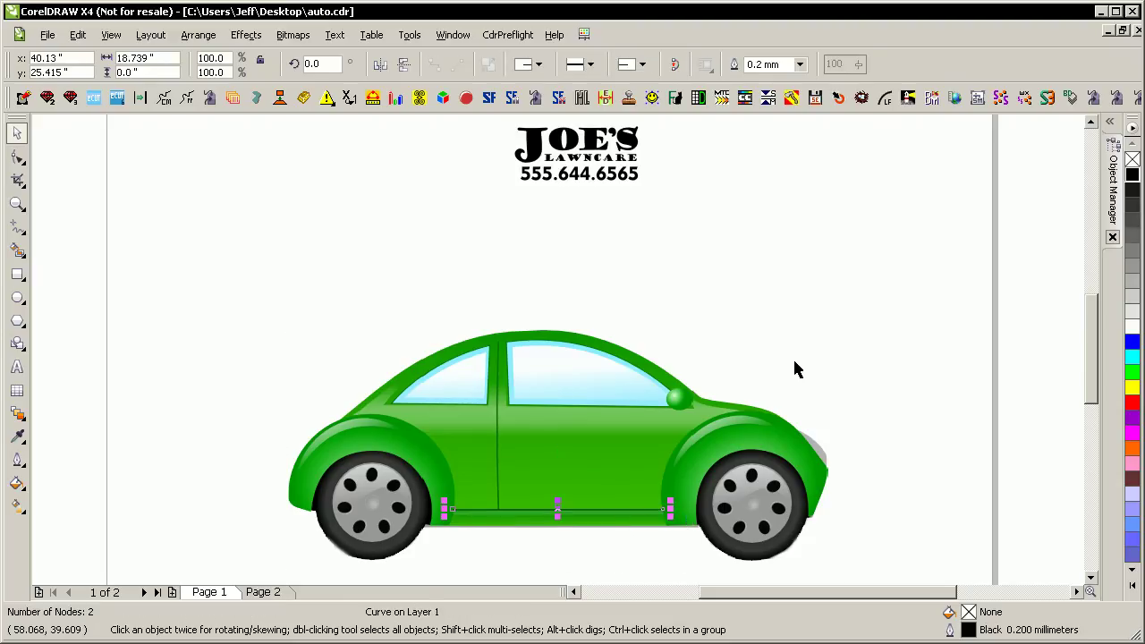
pyautogui.keyDown('shift'); pyautogui.click(598, 439); pyautogui.keyUp('shift')
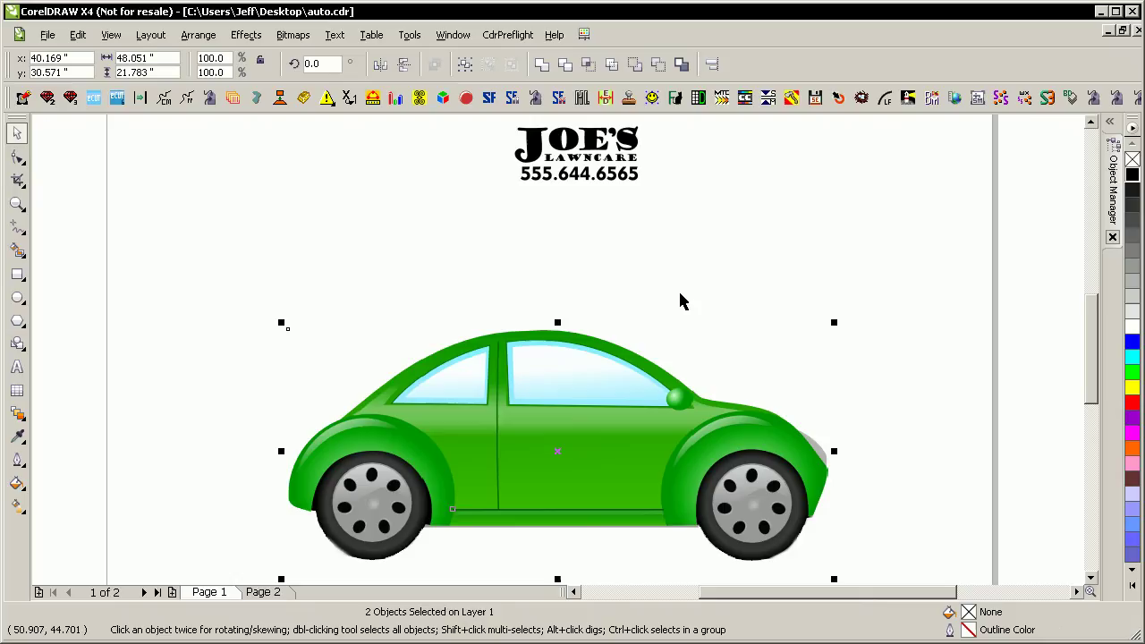
pyautogui.click(954, 101)
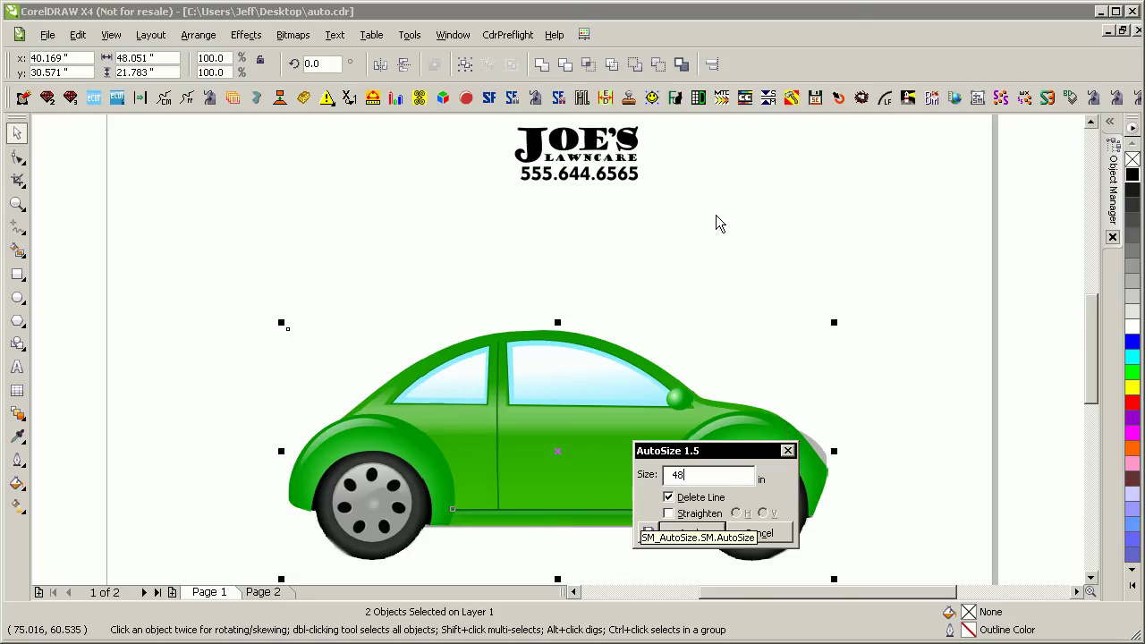
pyautogui.moveTo(709, 453); pyautogui.dragTo(791, 267)
pyautogui.click(775, 347)
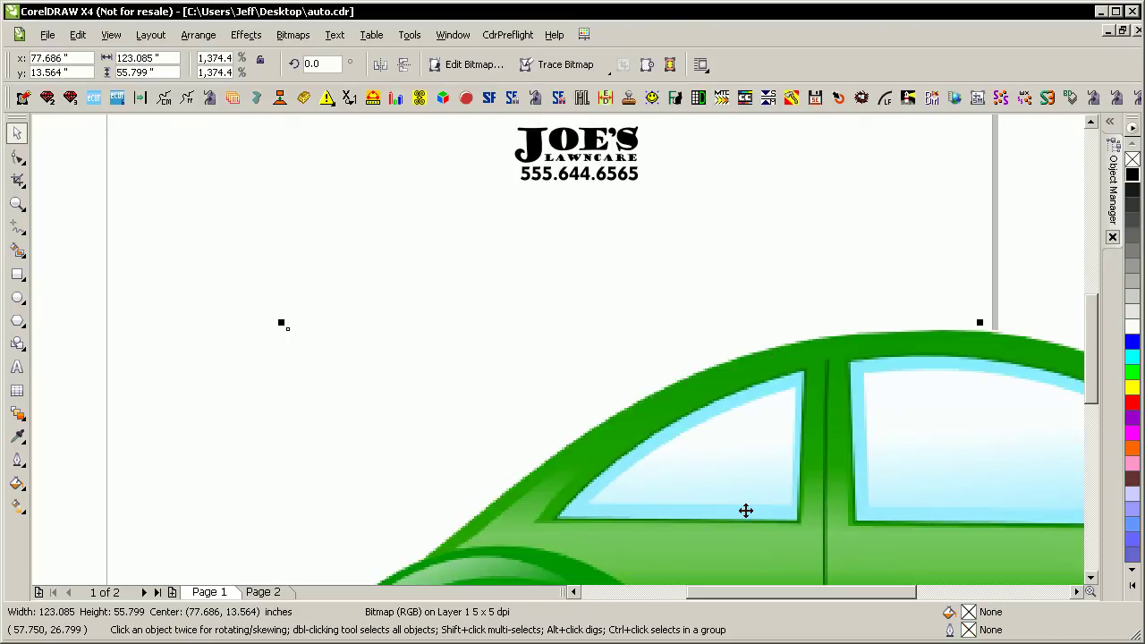
# - Measure the resized car's bottom door edge with a horizontal freehand line between the wheel arches
pyautogui.hotkey('shift', 'F2')
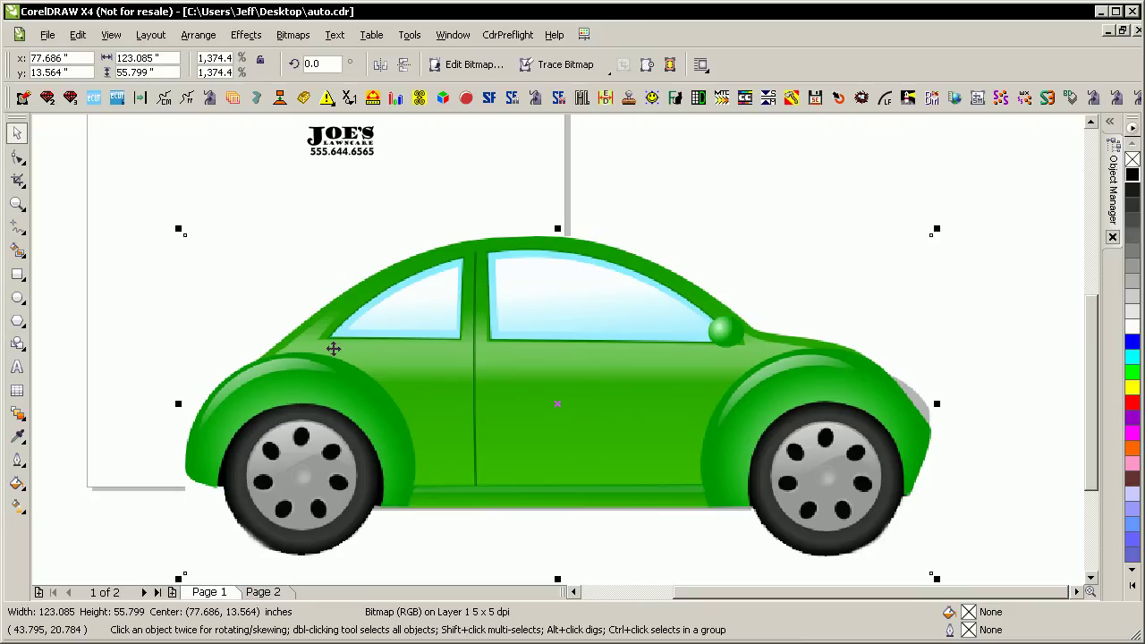
pyautogui.click(17, 228)
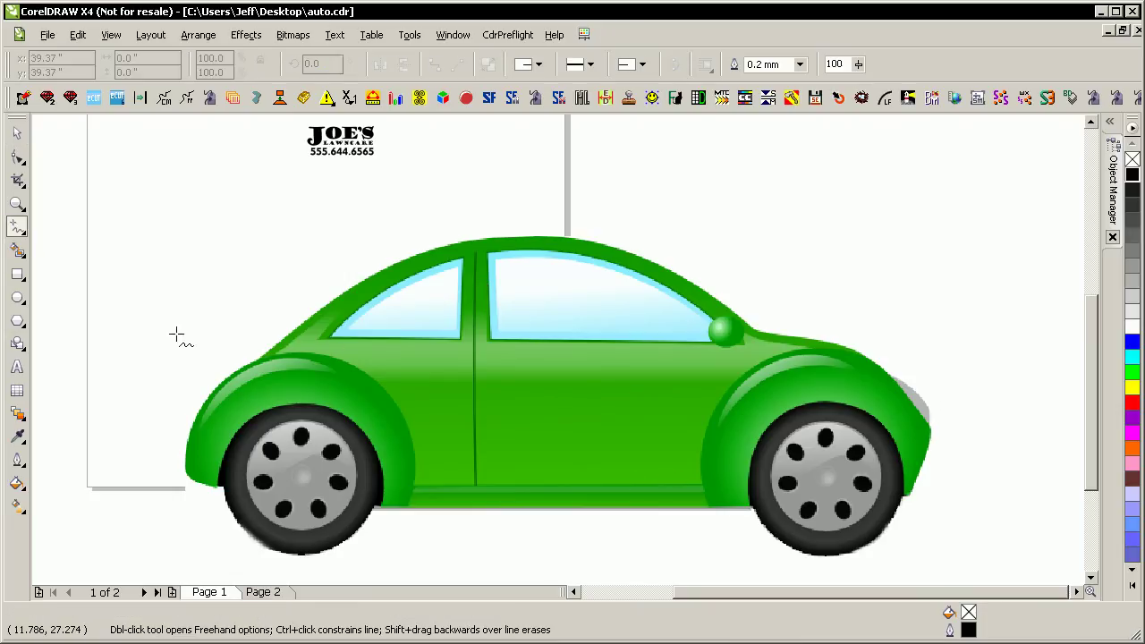
pyautogui.click(405, 488)
pyautogui.click(710, 488)
pyautogui.press('space')
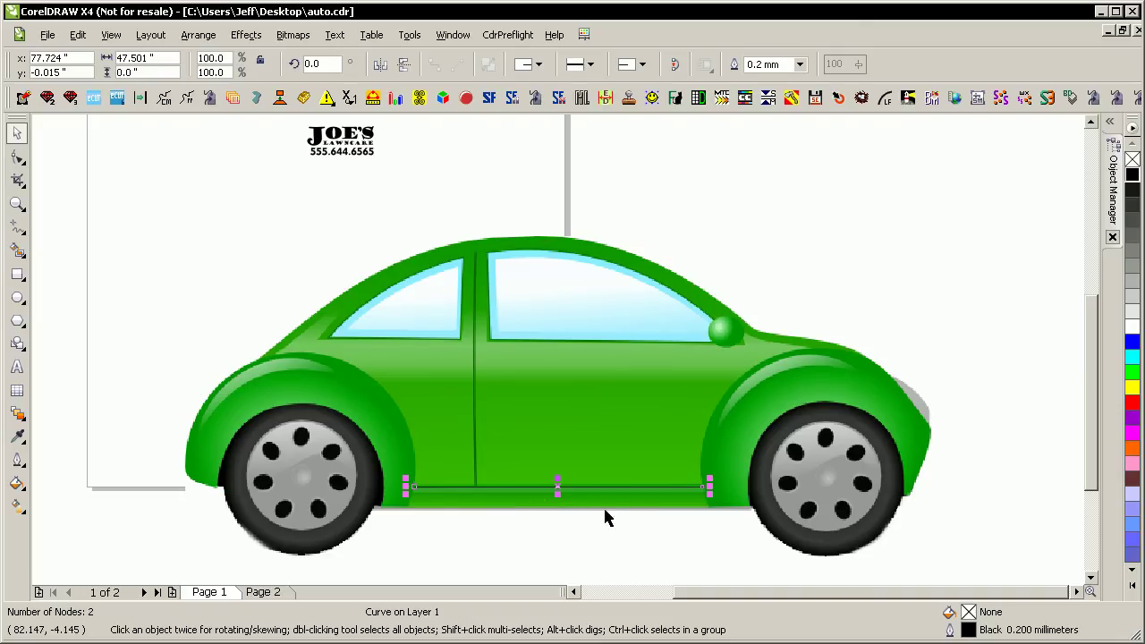
pyautogui.scroll(2, 627, 508)
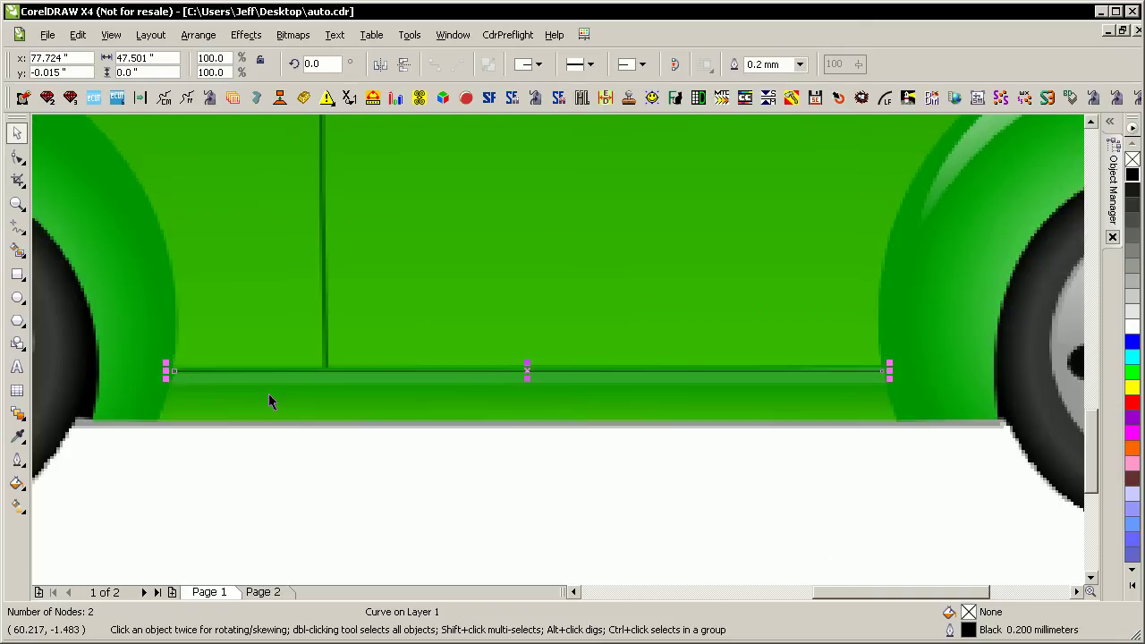
pyautogui.moveTo(163, 58); pyautogui.dragTo(94, 94)
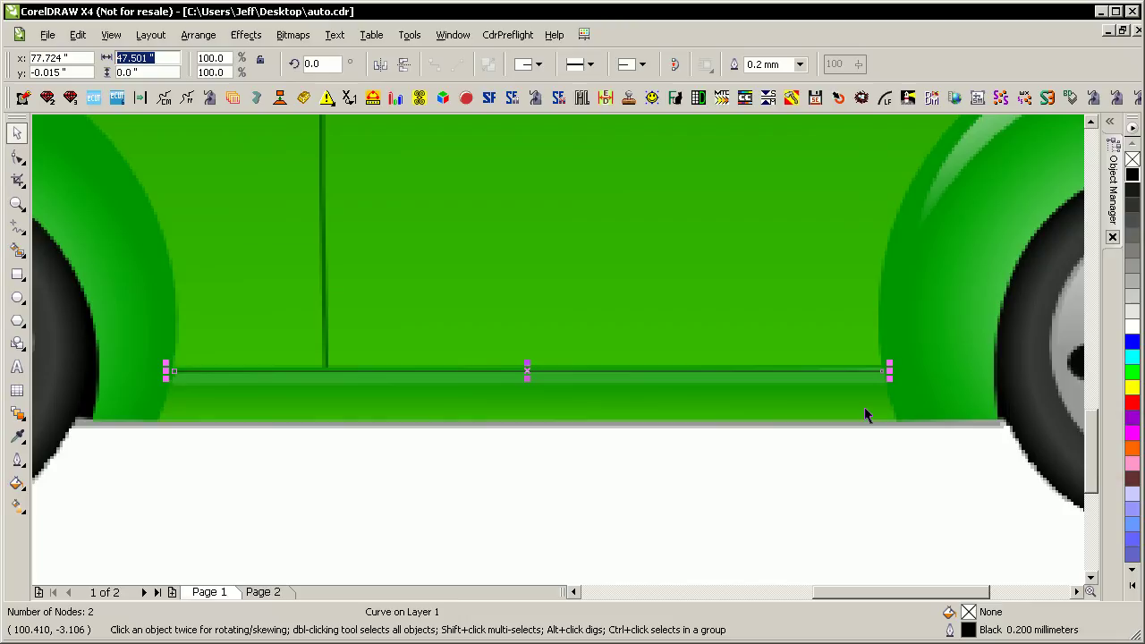
pyautogui.moveTo(866, 371); pyautogui.dragTo(894, 371)
pyautogui.click(163, 96)
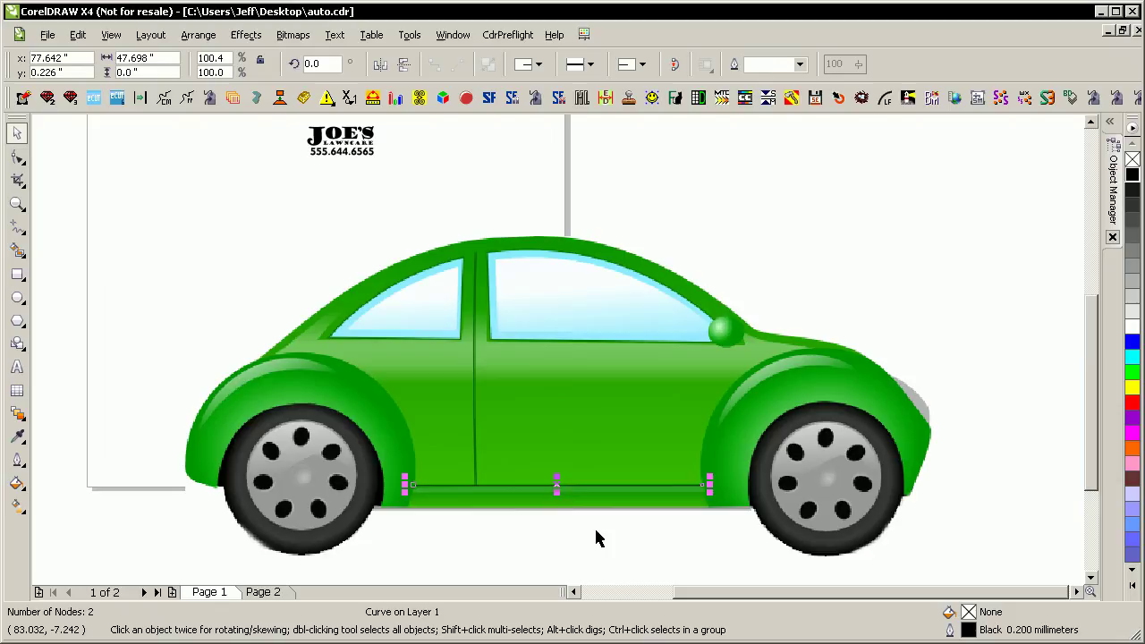
# - Delete the measuring line and center the car picture on the page
pyautogui.click(594, 507)
pyautogui.click(609, 490)
pyautogui.press('Escape')
pyautogui.click(694, 408)
pyautogui.press('p')
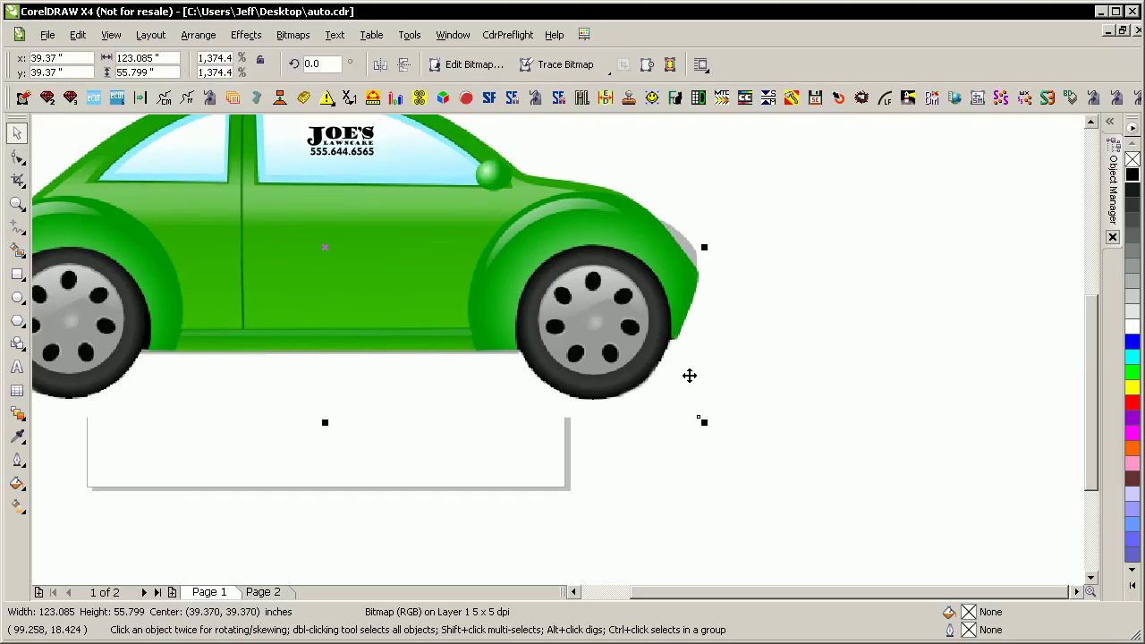
# - Enlarge the logo to about 27.2 inches wide and place it on the car door
pyautogui.hotkey('shift', 'F2')
pyautogui.scroll(-2, 630, 272)
pyautogui.click(450, 187)
pyautogui.click(548, 304)
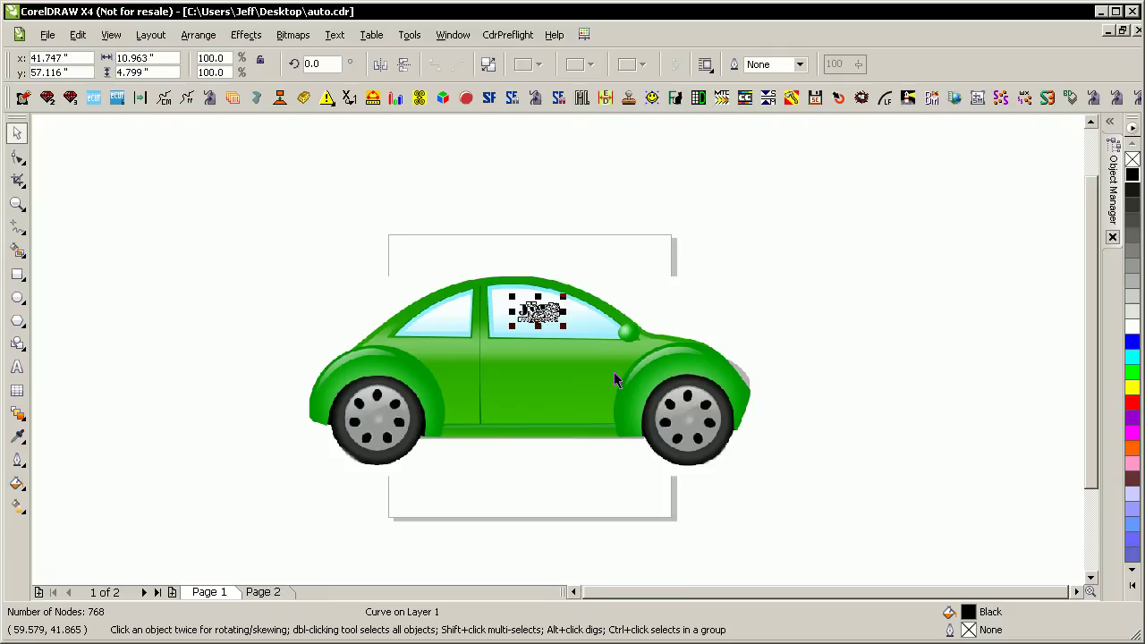
pyautogui.moveTo(565, 298); pyautogui.dragTo(561, 387)
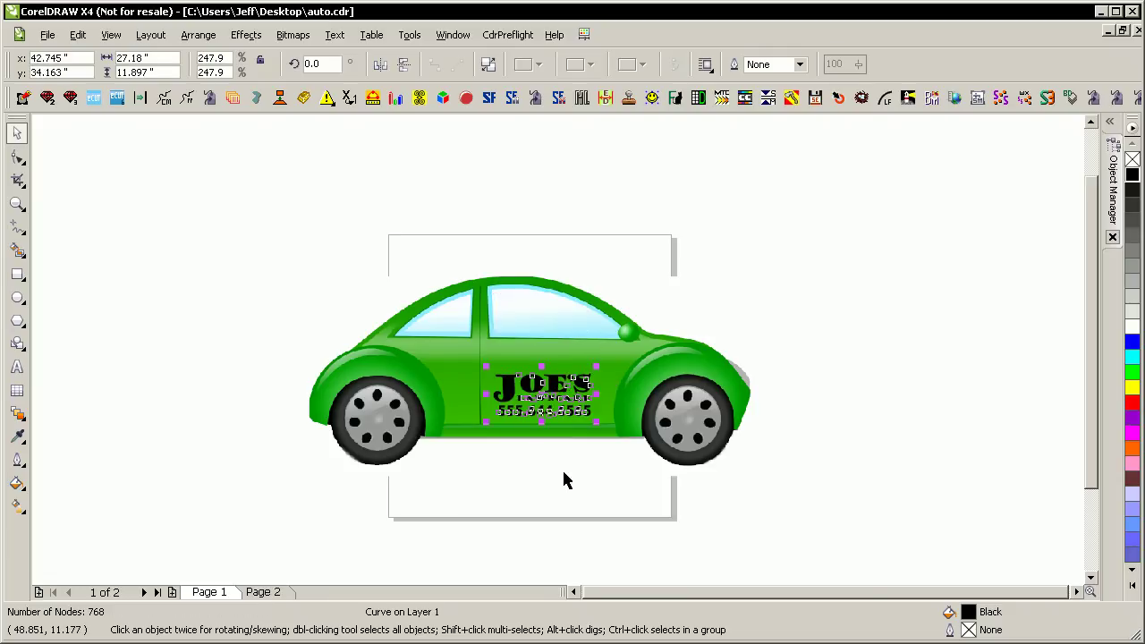
pyautogui.click(540, 530)
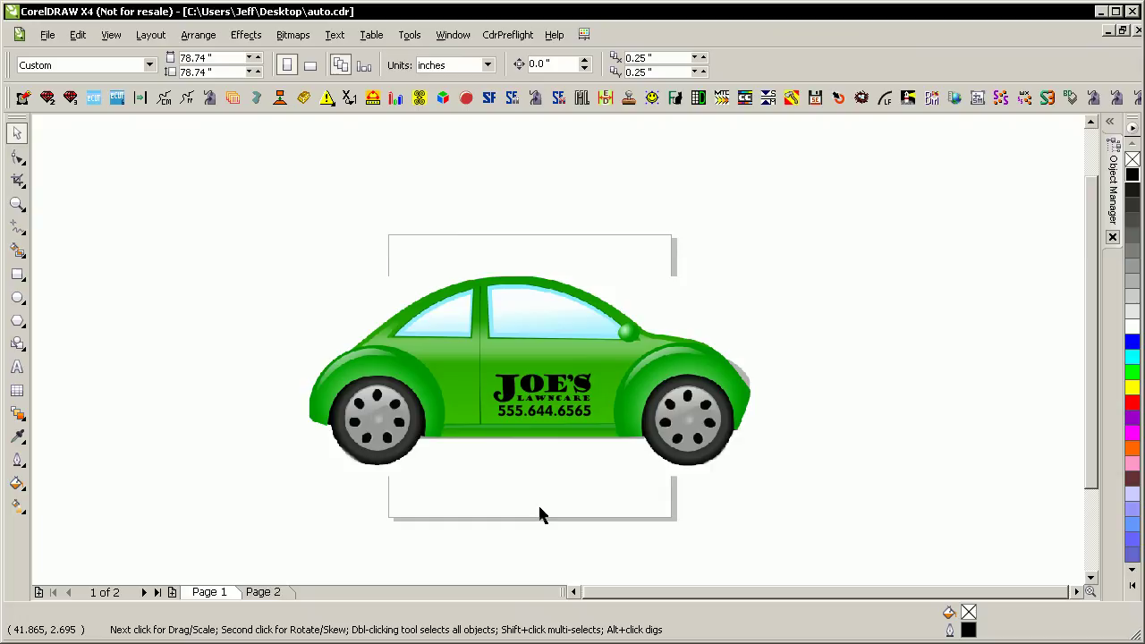
# - Reposition the logo on the car door and enlarge it to about 31.4 inches wide
pyautogui.moveTo(560, 390); pyautogui.dragTo(564, 451)
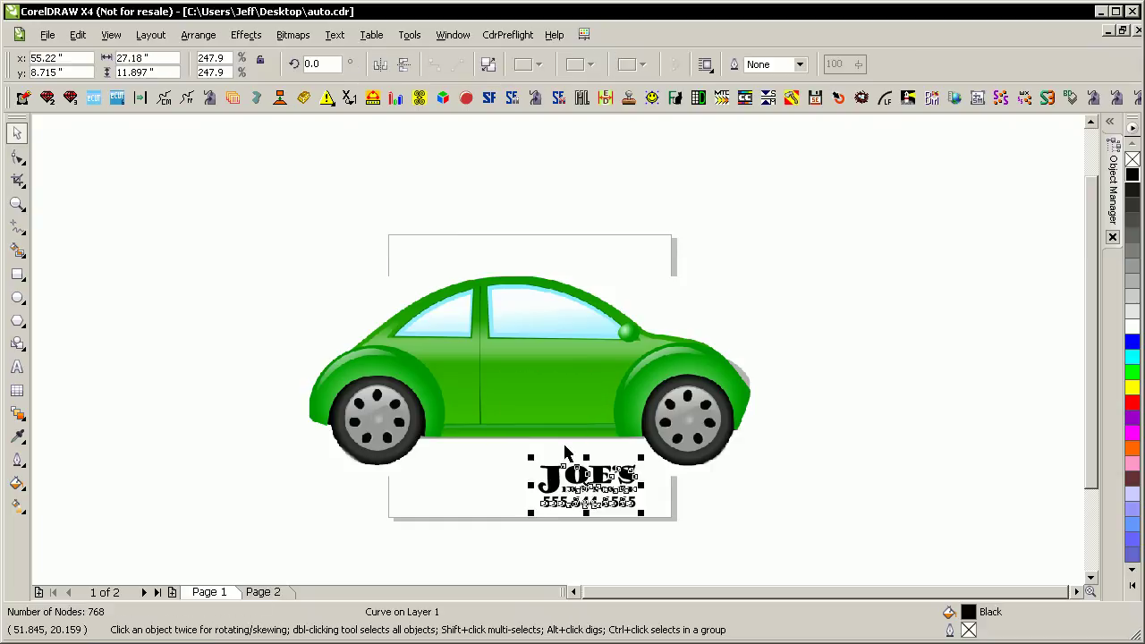
pyautogui.scroll(1, 565, 487)
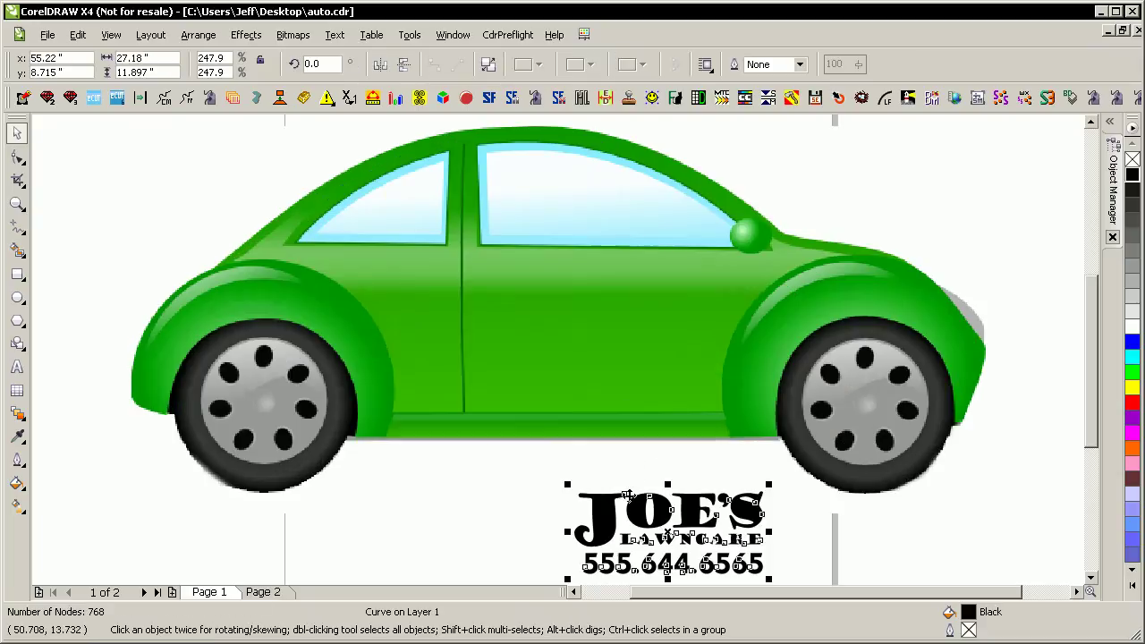
pyautogui.moveTo(650, 503); pyautogui.dragTo(578, 388)
pyautogui.press('Escape')
pyautogui.moveTo(606, 512); pyautogui.dragTo(517, 328)
pyautogui.click(680, 304)
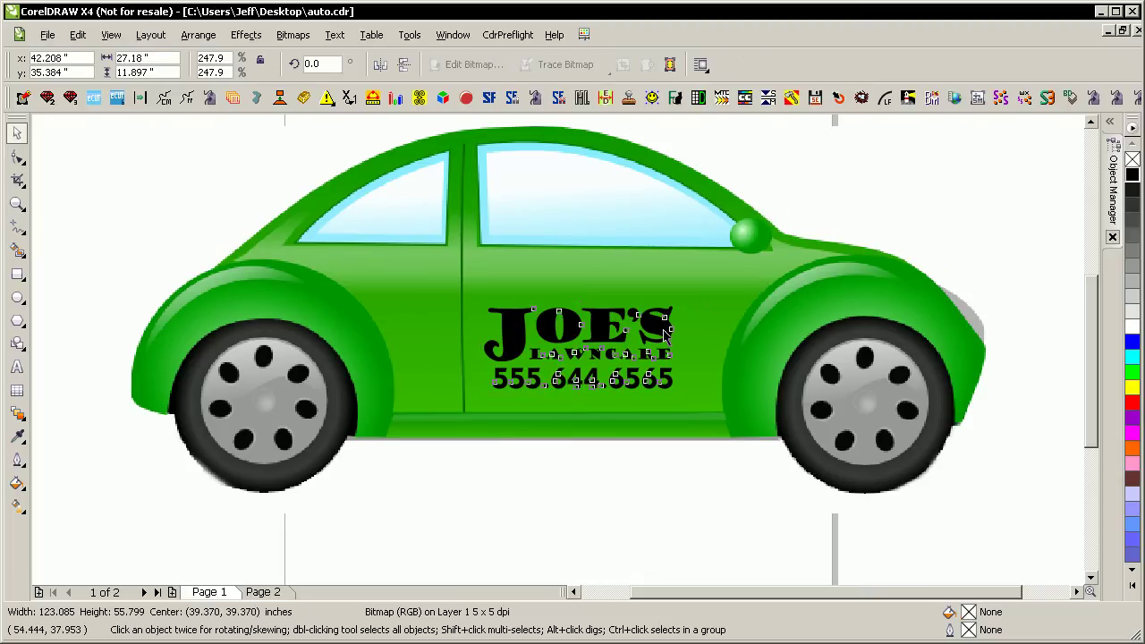
pyautogui.moveTo(677, 301)
pyautogui.mouseDown()
pyautogui.moveTo(706, 289)
pyautogui.moveTo(684, 322)
pyautogui.mouseUp()
pyautogui.click(638, 509)
pyautogui.press('F3')
pyautogui.click(760, 365)
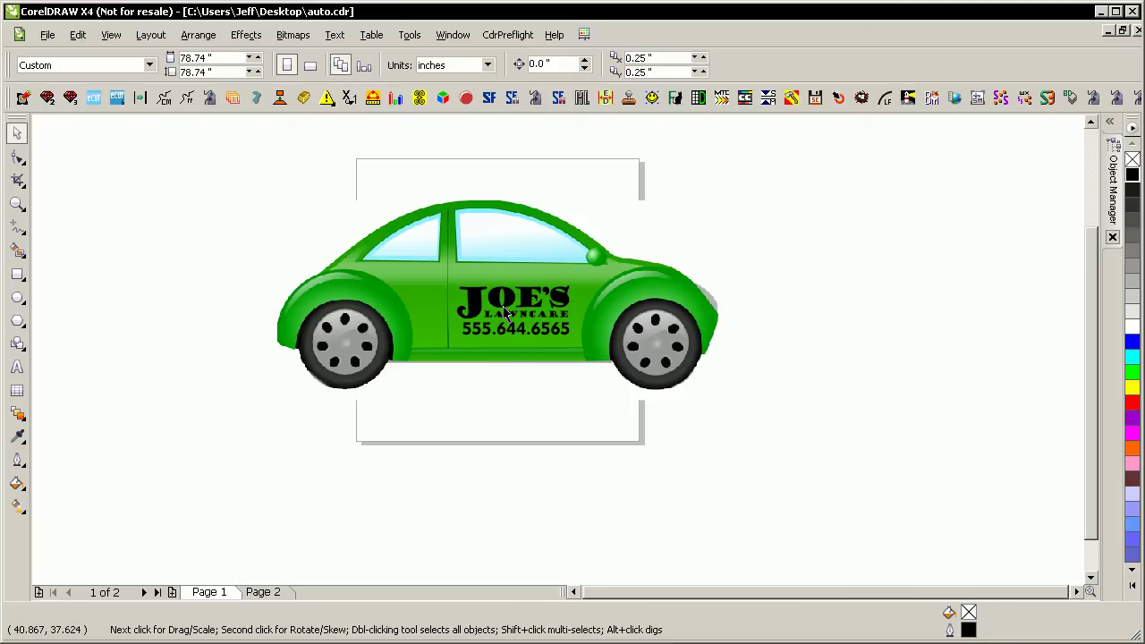
# - Move the logo off the car door into the empty area below the page
pyautogui.moveTo(507, 315); pyautogui.dragTo(472, 502)
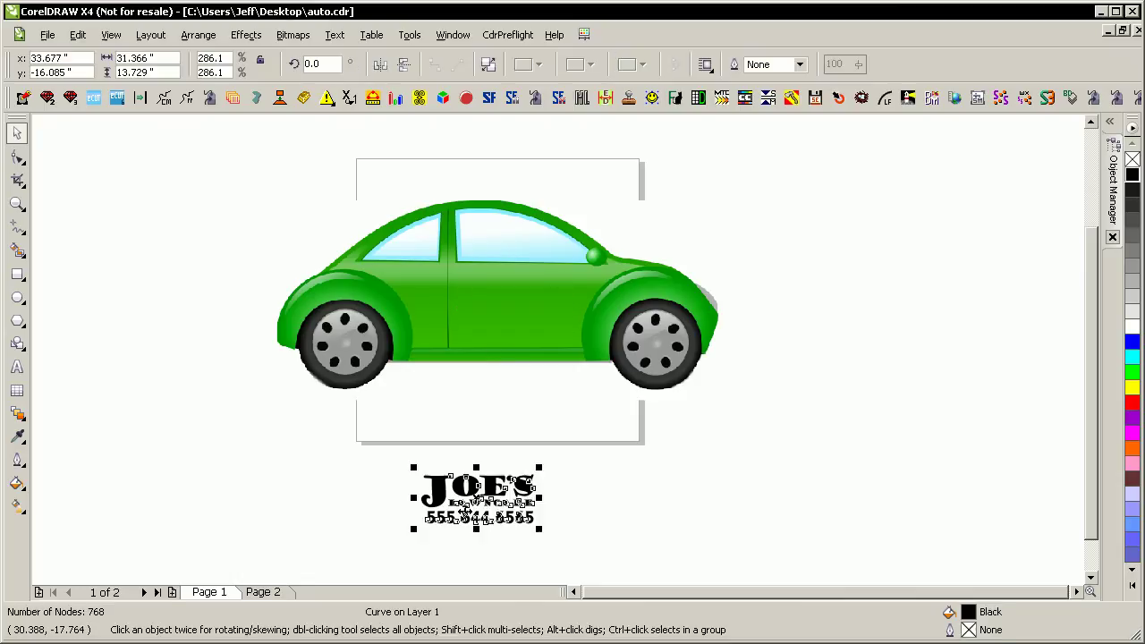
pyautogui.click(573, 506)
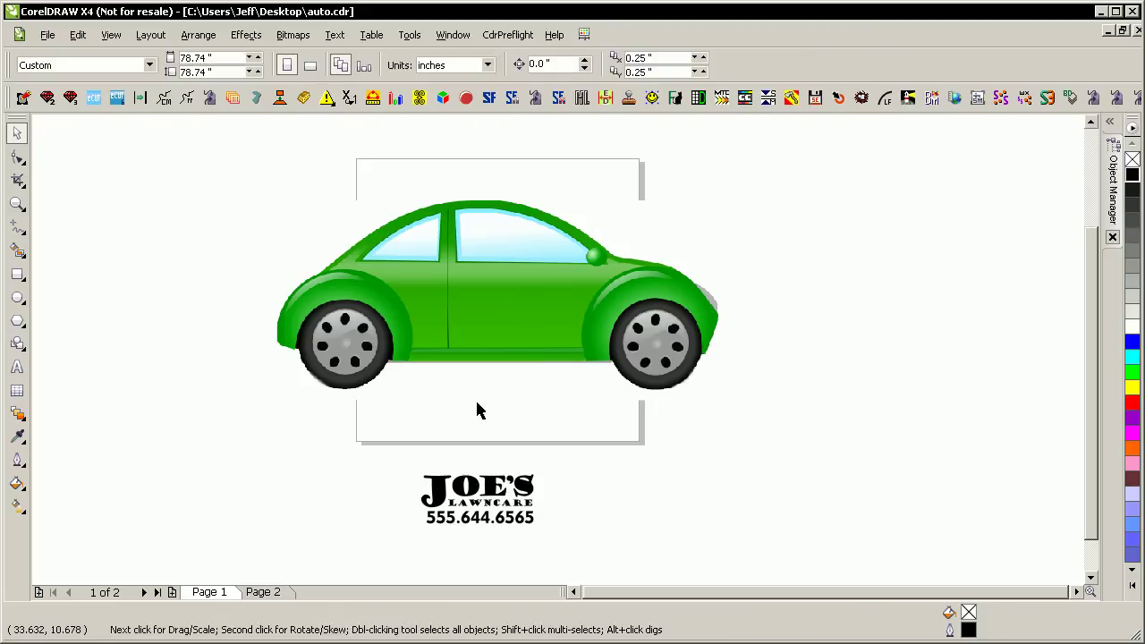
# - Switch to page 2 and move the van picture to about x 24.6, y 28.4 inches
pyautogui.press('pagedown')
pyautogui.press('F4')
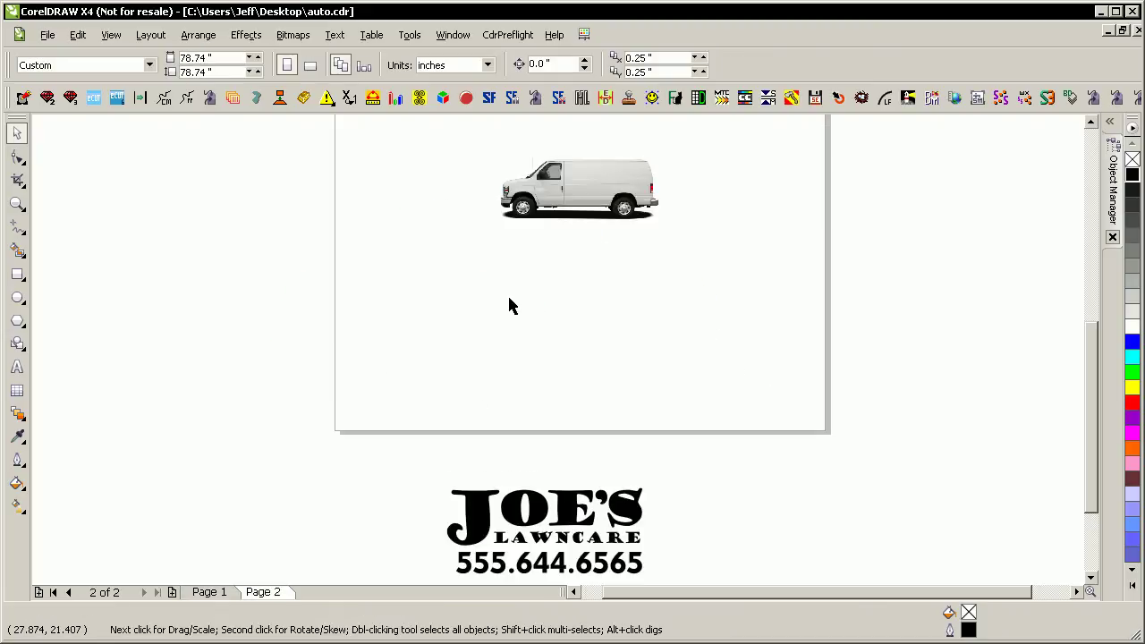
pyautogui.moveTo(560, 251); pyautogui.dragTo(467, 315)
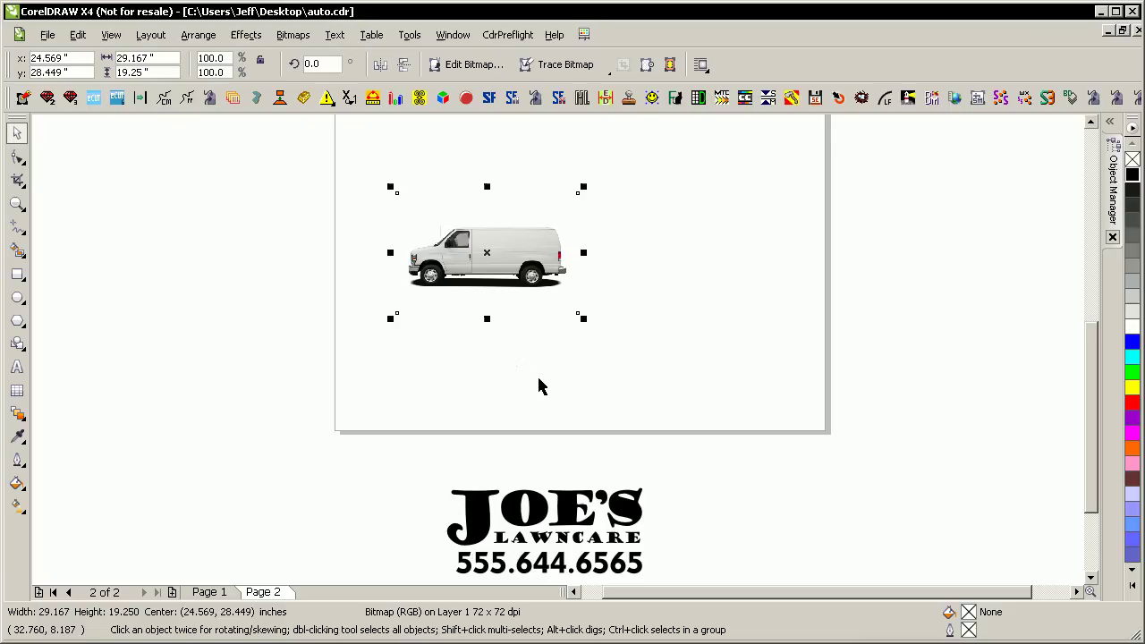
# - Draw a straight Freehand reference line about 13.9 inches long along the van's body crease, from the front door's rear seam to the taillight
pyautogui.press('F2')
pyautogui.moveTo(378, 160); pyautogui.dragTo(611, 322)
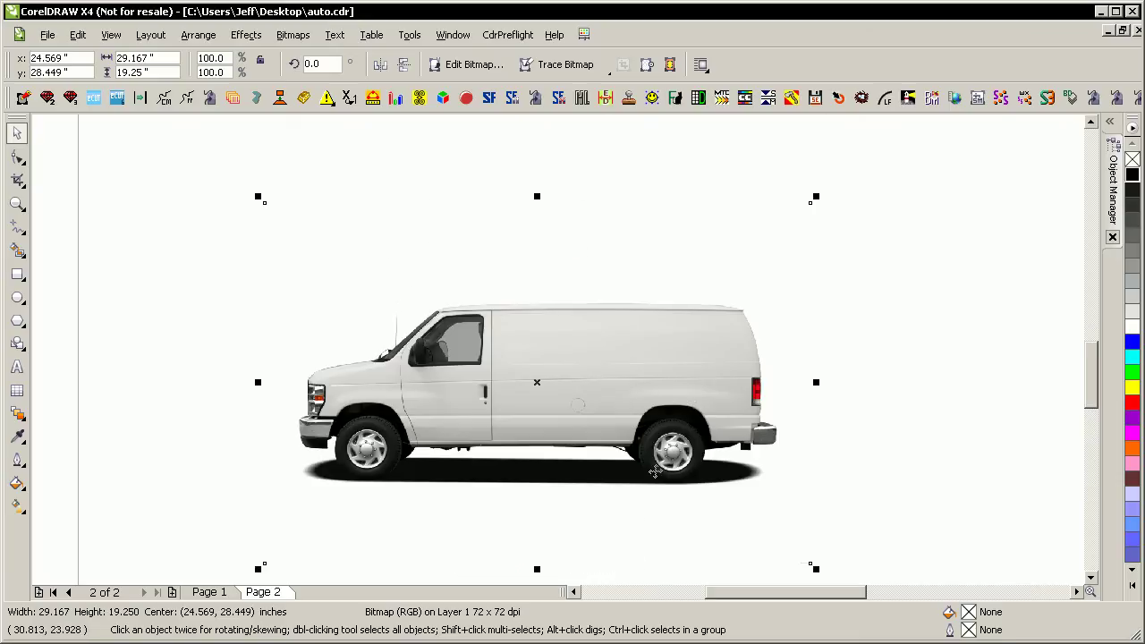
pyautogui.click(50, 189)
pyautogui.click(17, 227)
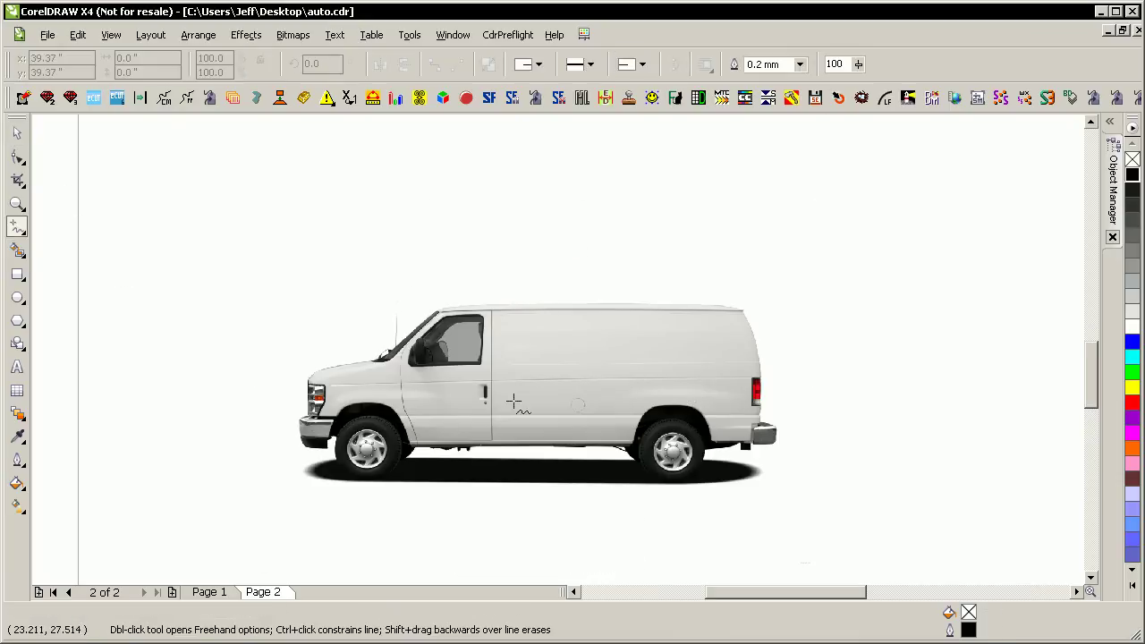
pyautogui.press('F2')
pyautogui.moveTo(806, 314); pyautogui.dragTo(451, 454)
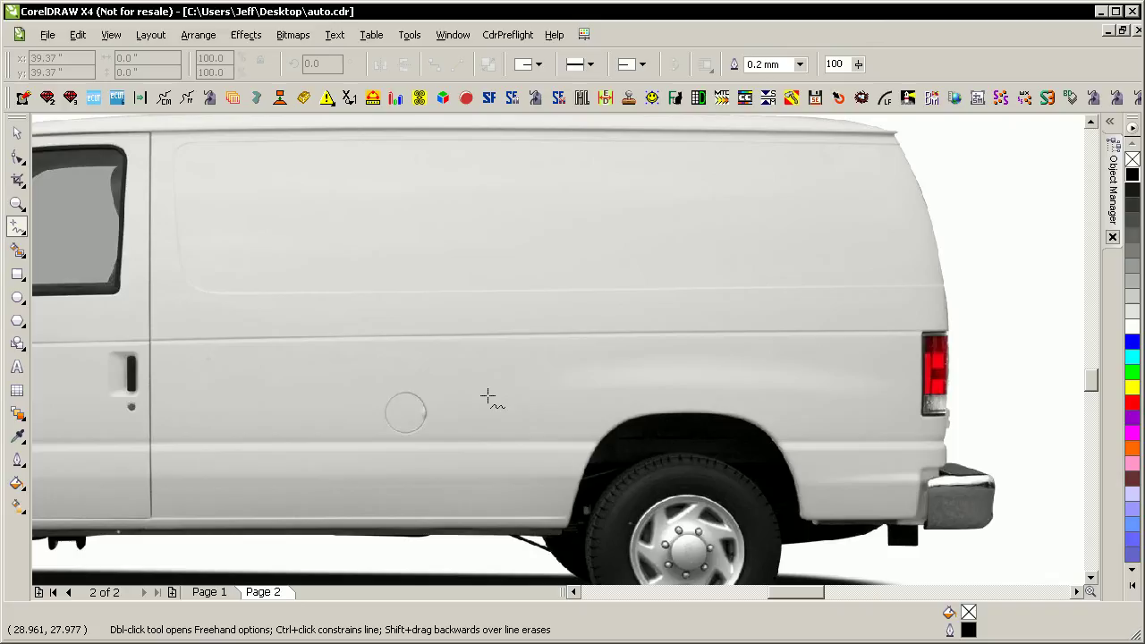
pyautogui.click(152, 340)
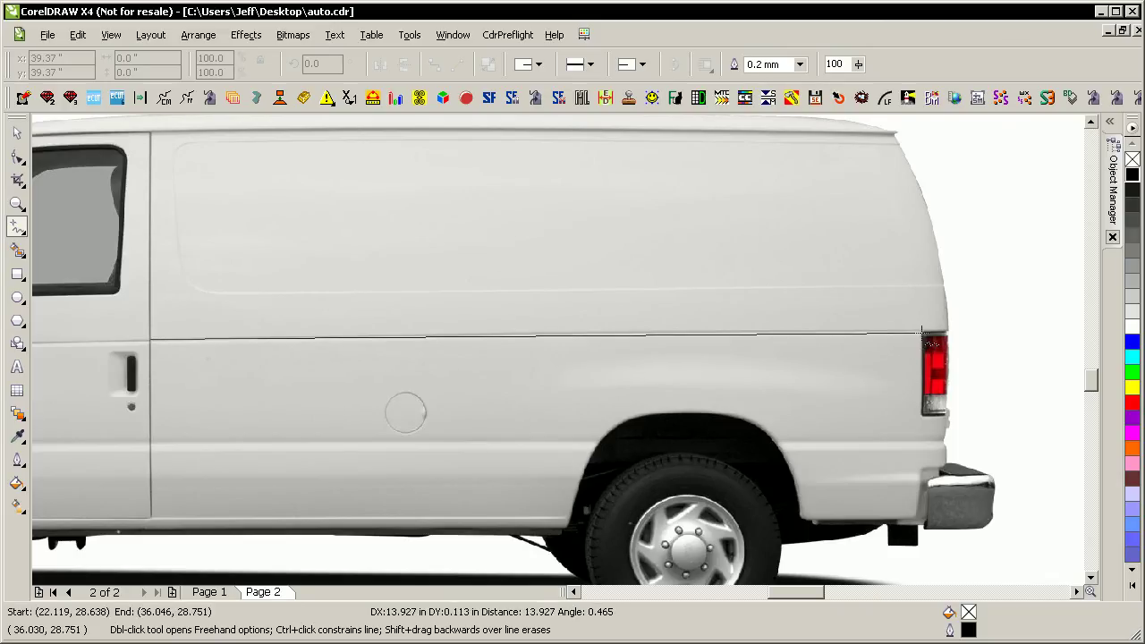
pyautogui.click(921, 335)
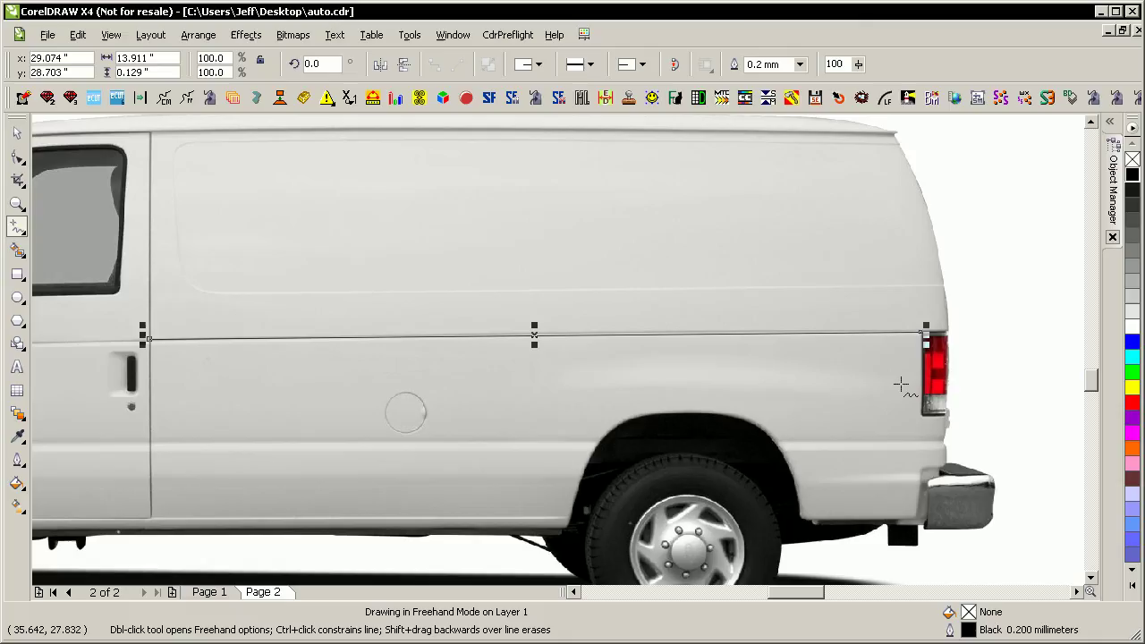
pyautogui.press('space')
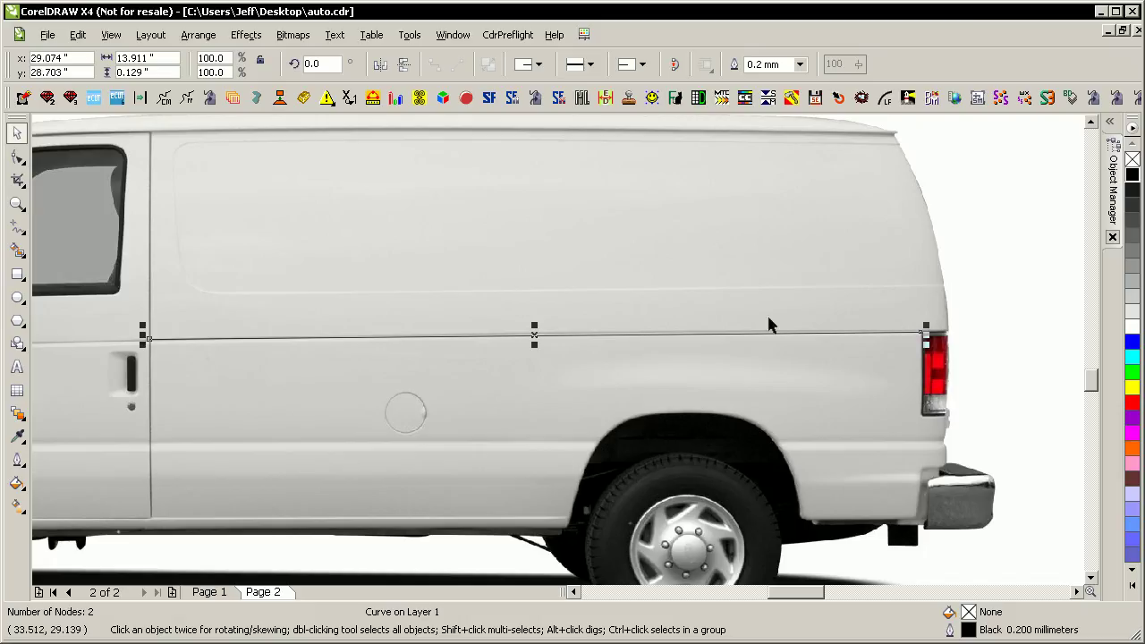
pyautogui.click(988, 348)
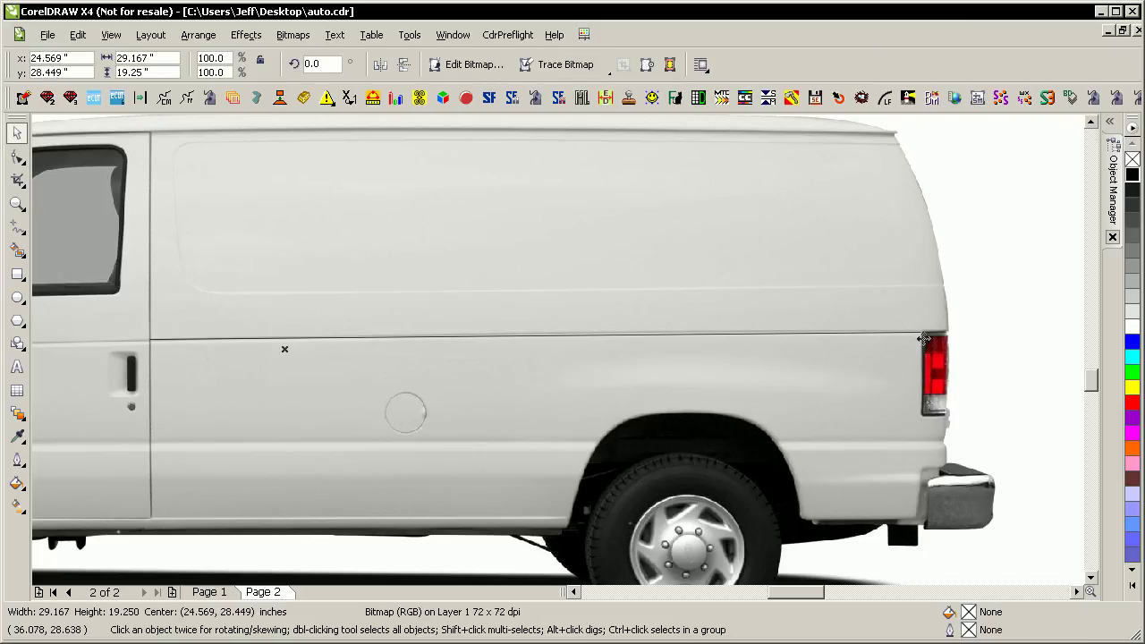
# - Set the drawing units to feet
pyautogui.press('F4')
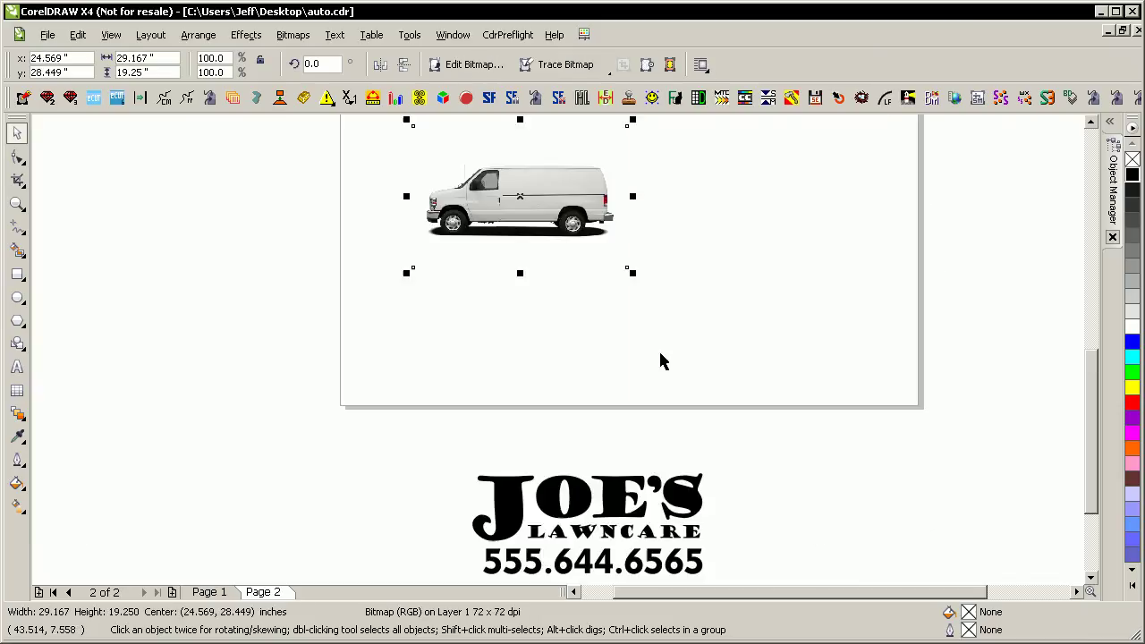
pyautogui.click(531, 279)
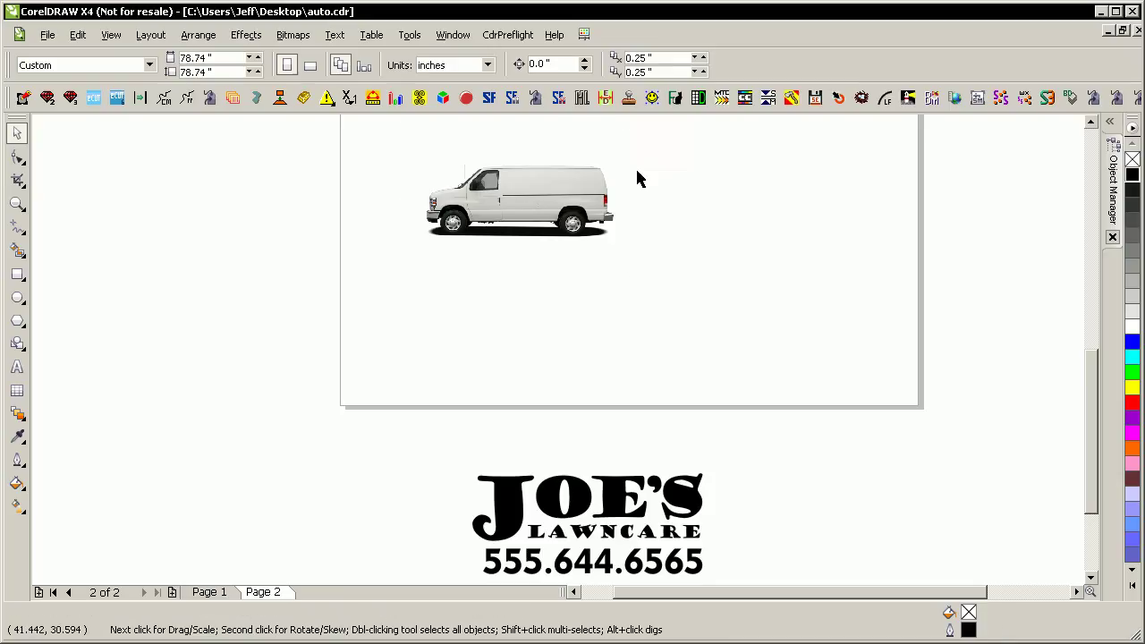
pyautogui.press('F2')
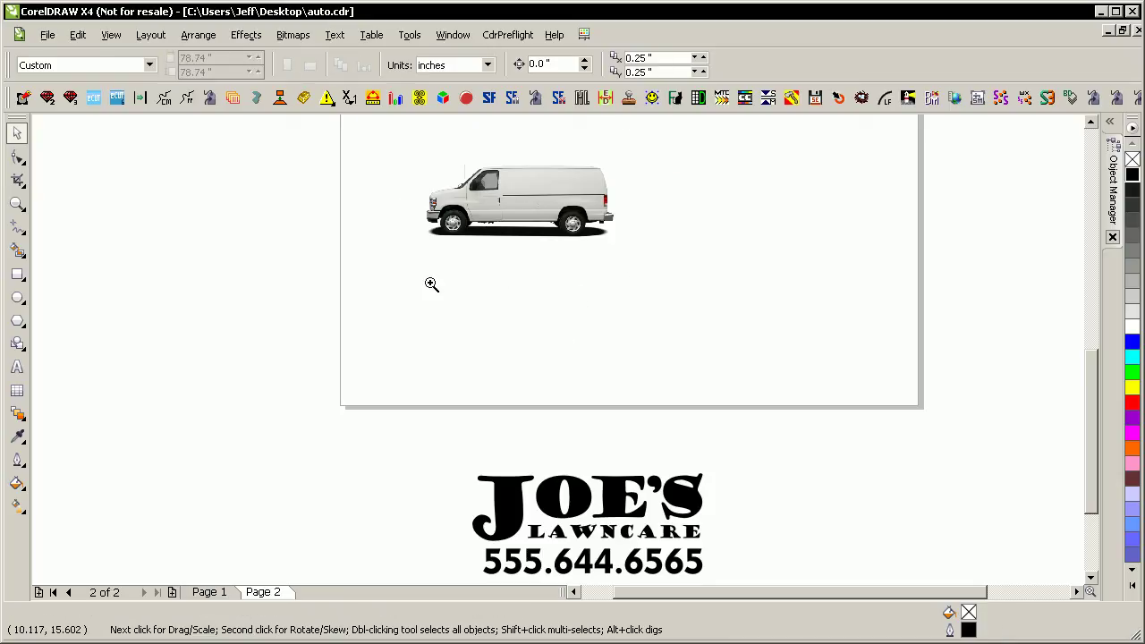
pyautogui.moveTo(376, 331); pyautogui.dragTo(836, 66)
pyautogui.click(489, 352)
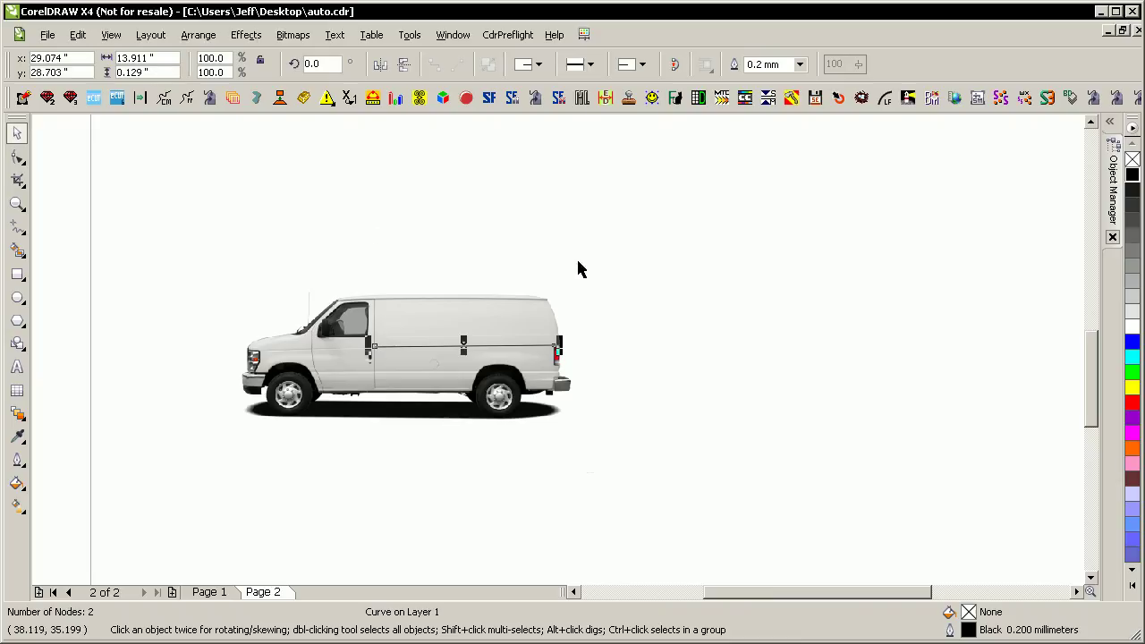
pyautogui.click(288, 188)
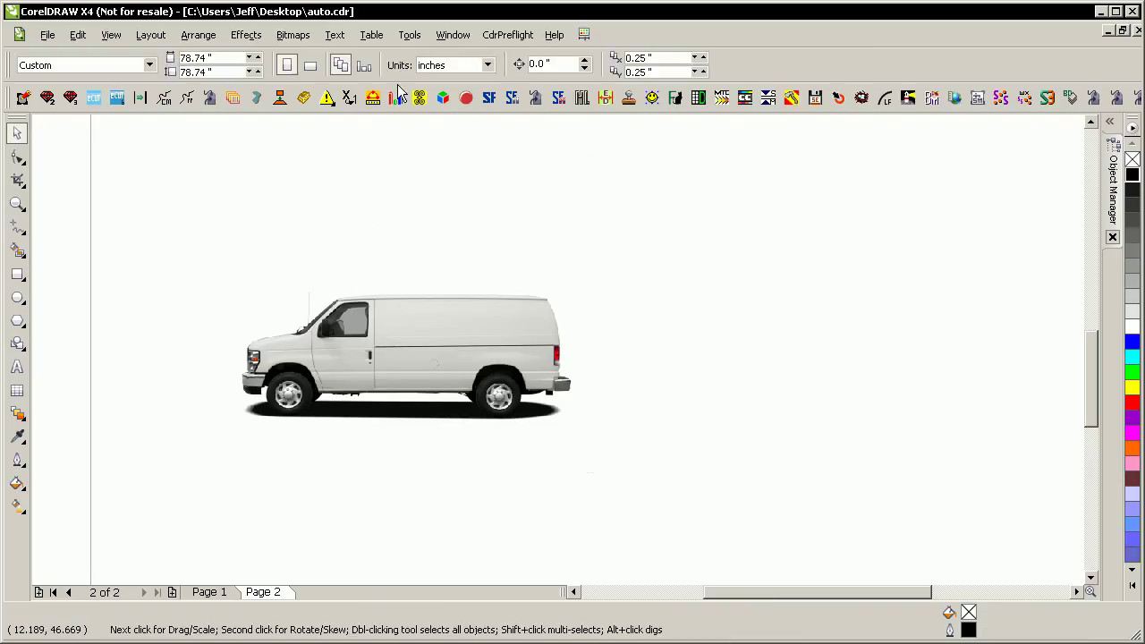
pyautogui.click(477, 66)
pyautogui.click(458, 165)
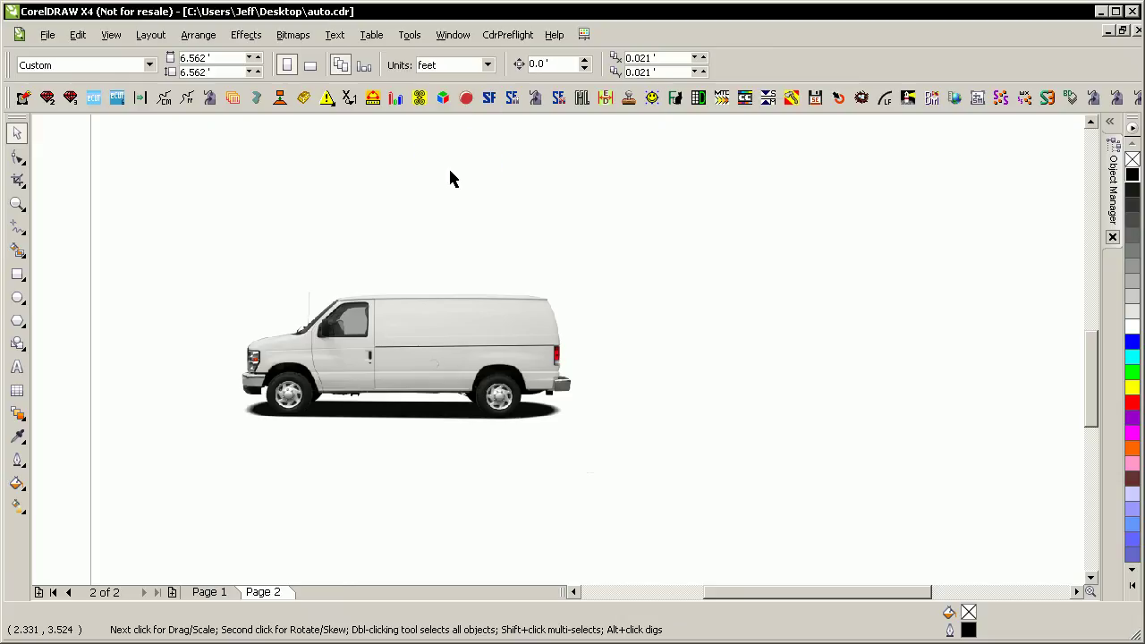
# - Select the reference line and van picture and scale them with AutoSize to a line length of 10 feet, deleting the line
pyautogui.scroll(-1, 673, 346)
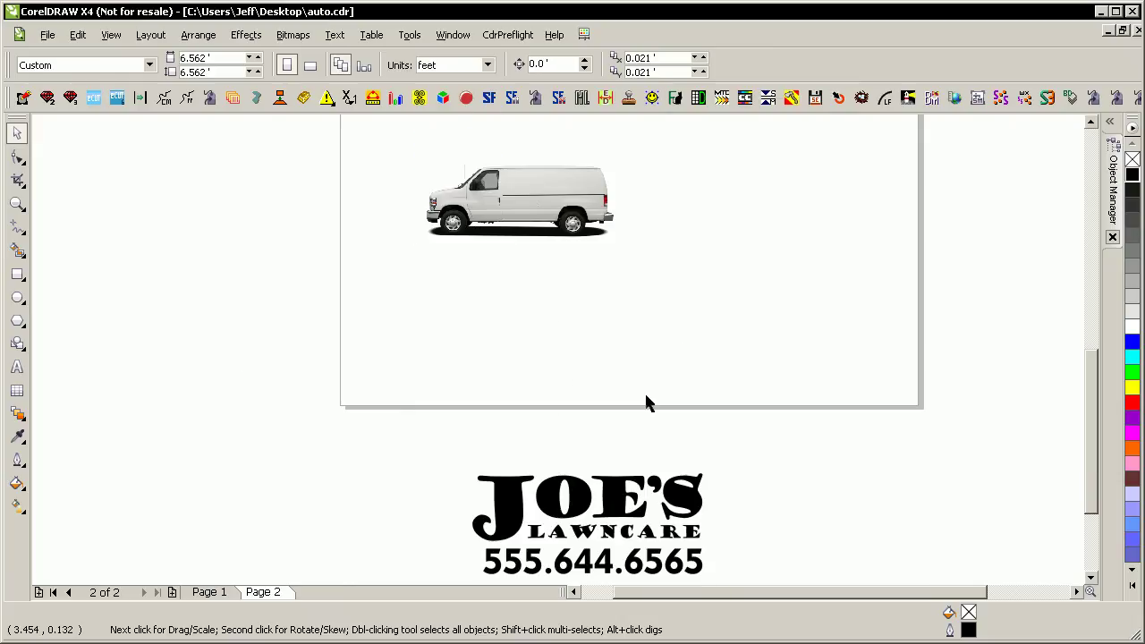
pyautogui.click(604, 204)
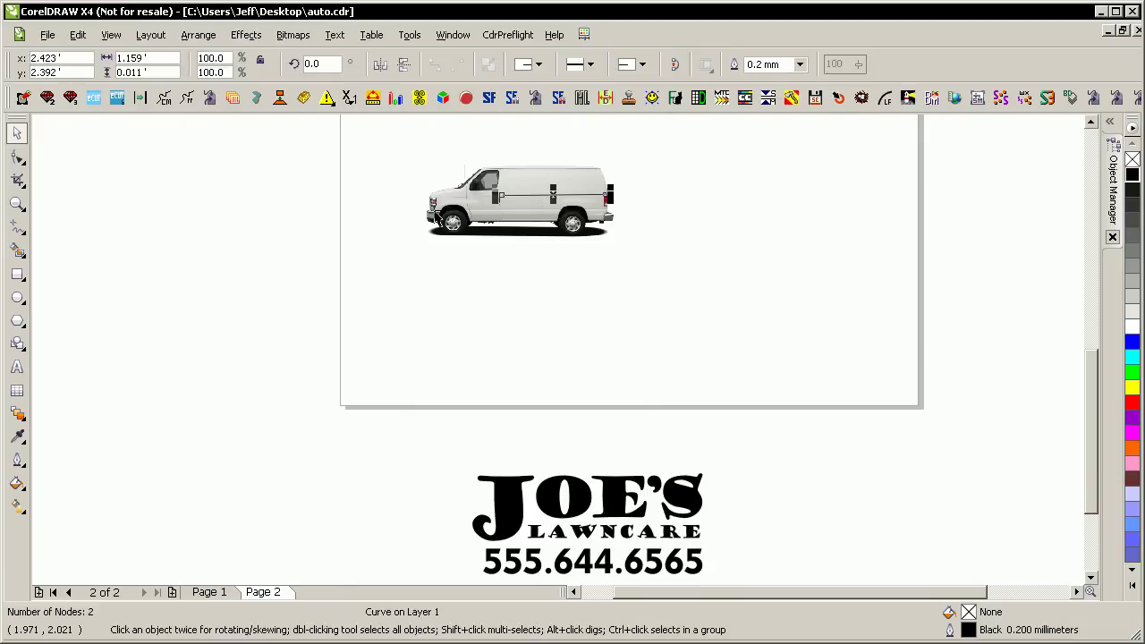
pyautogui.click(706, 238)
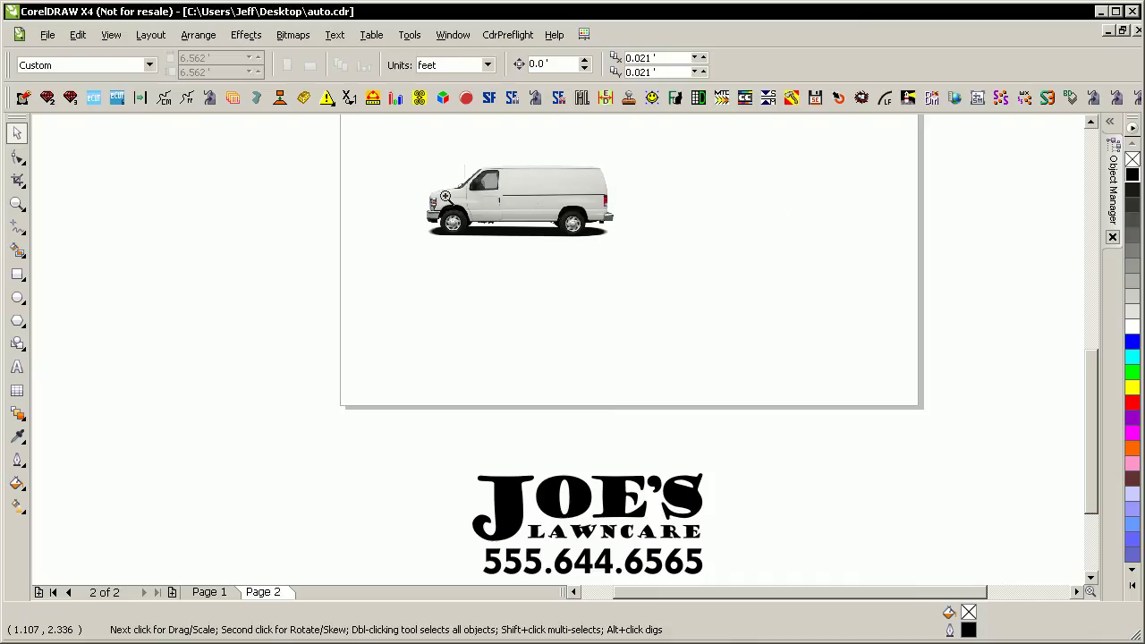
pyautogui.moveTo(385, 313); pyautogui.dragTo(765, 107)
pyautogui.click(605, 328)
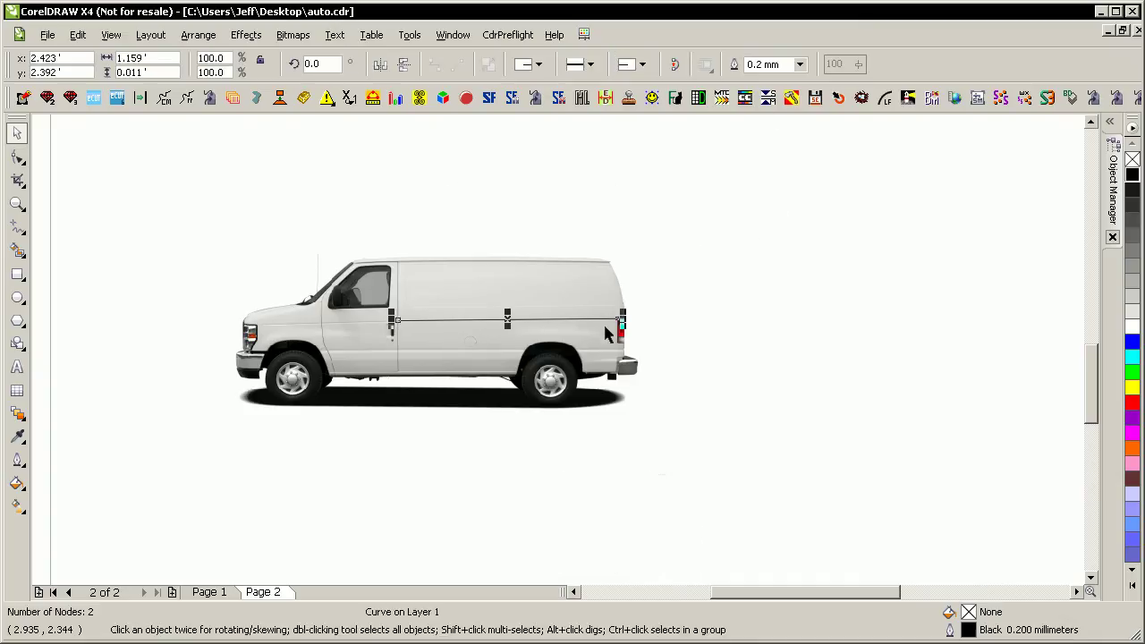
pyautogui.keyDown('shift'); pyautogui.click(530, 274); pyautogui.keyUp('shift')
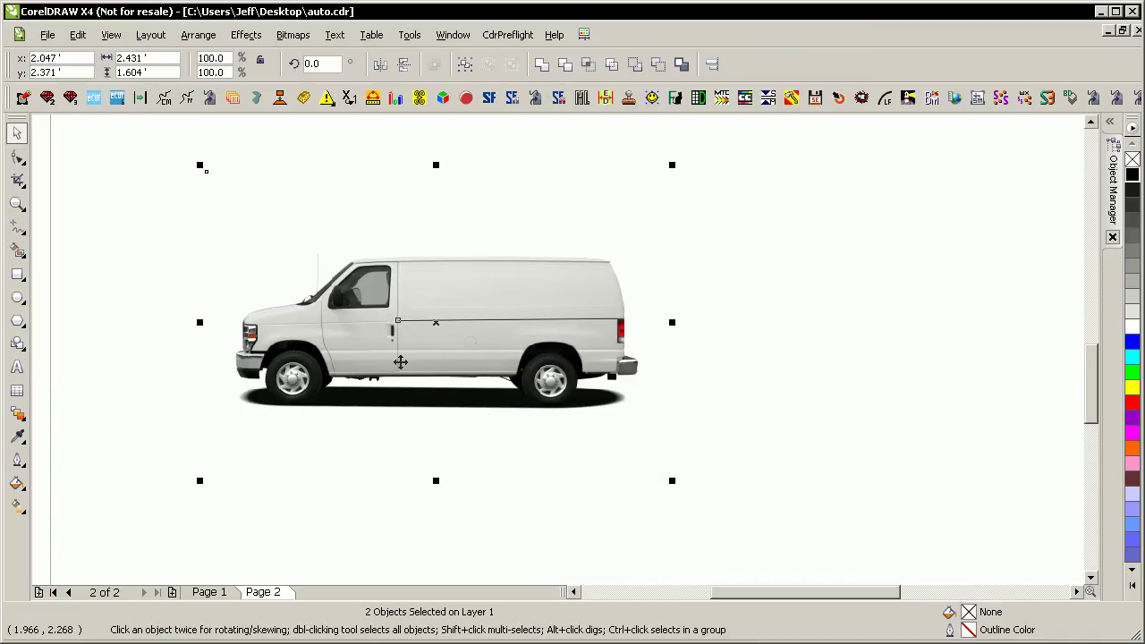
pyautogui.click(954, 97)
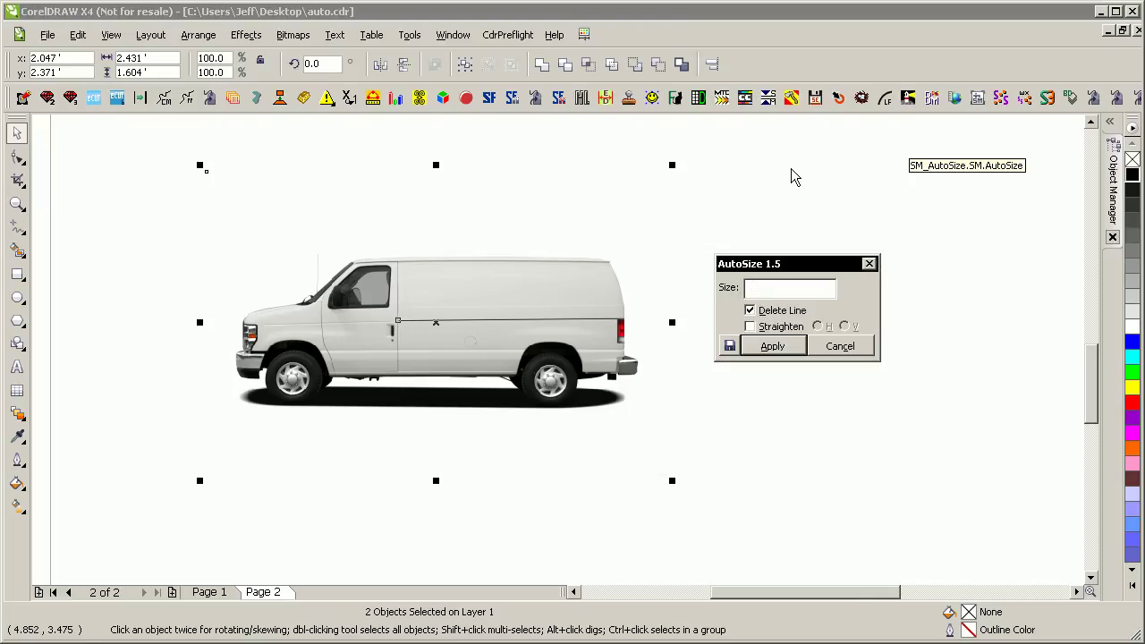
pyautogui.click(783, 288)
pyautogui.click(773, 350)
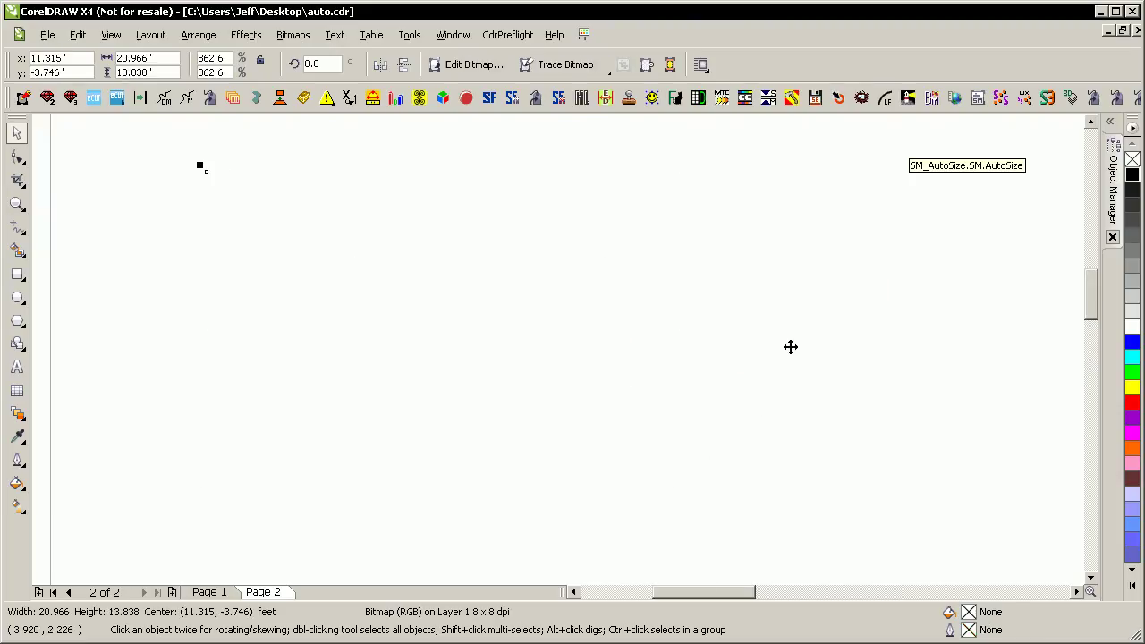
# - Check the van's scale by drawing a line along the body crease from door seam to taillight, and delete it
pyautogui.click(903, 463)
pyautogui.click(312, 259)
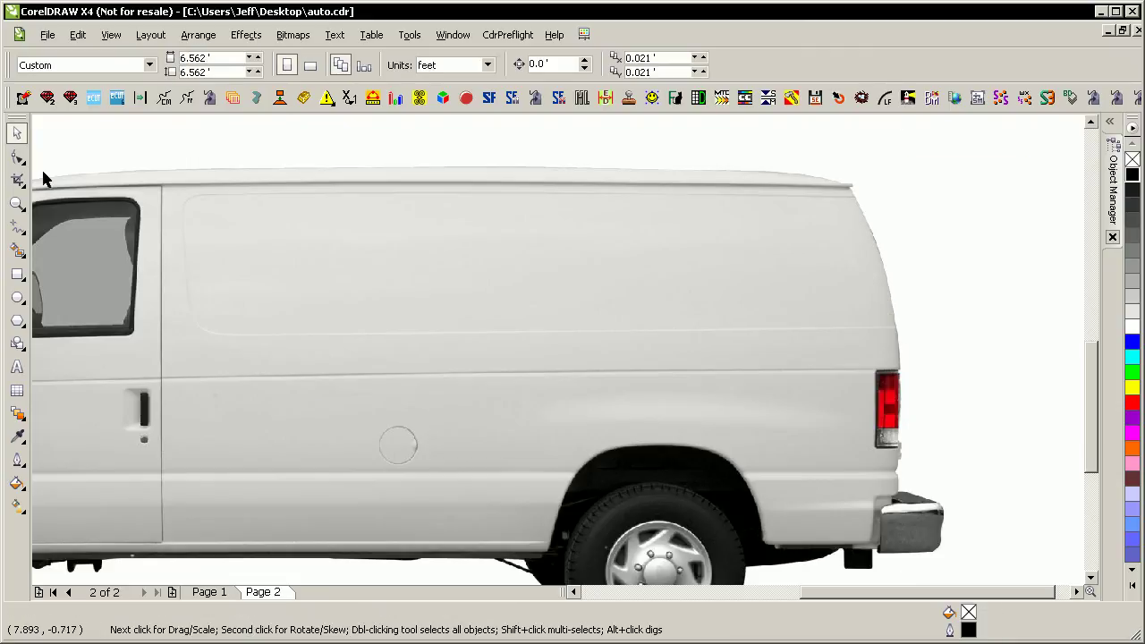
pyautogui.click(508, 146)
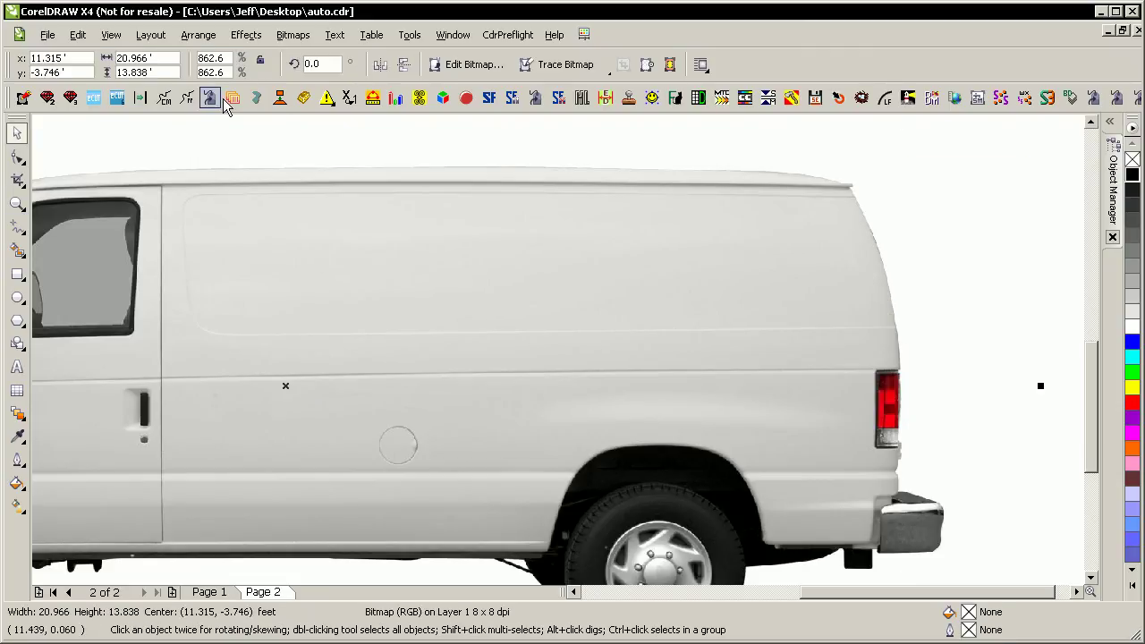
pyautogui.click(1070, 181)
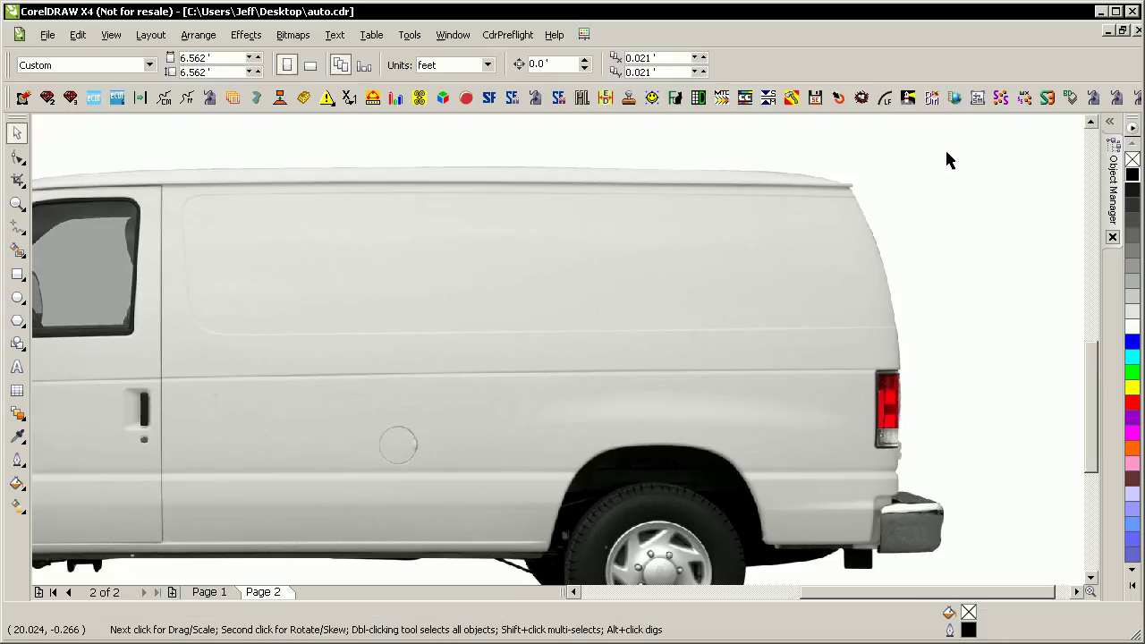
pyautogui.click(17, 227)
pyautogui.click(162, 380)
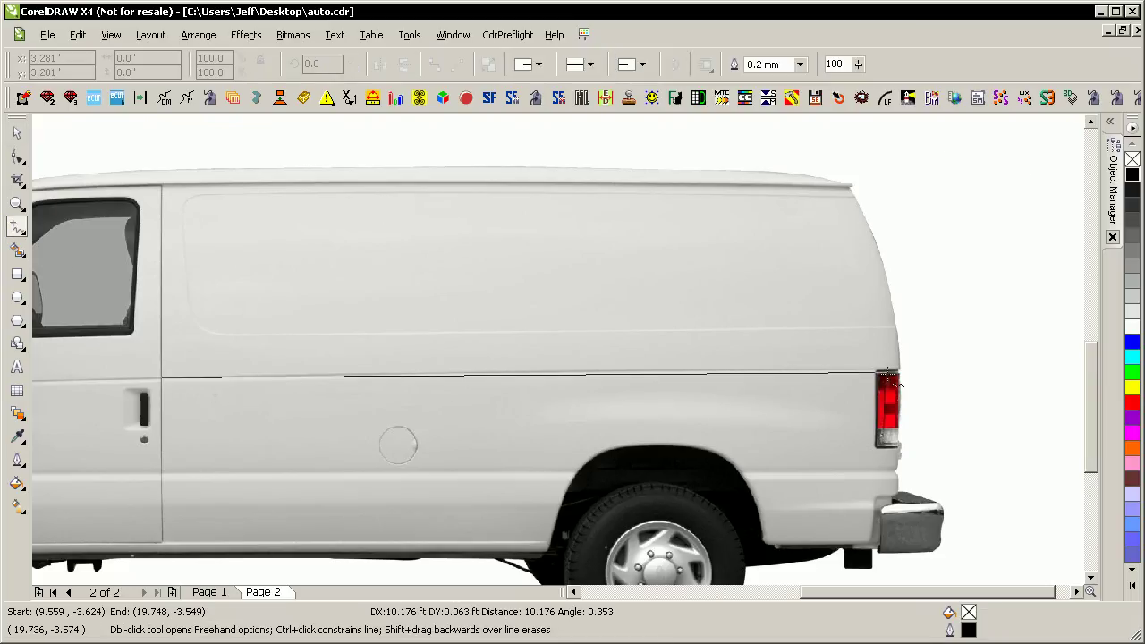
pyautogui.click(875, 369)
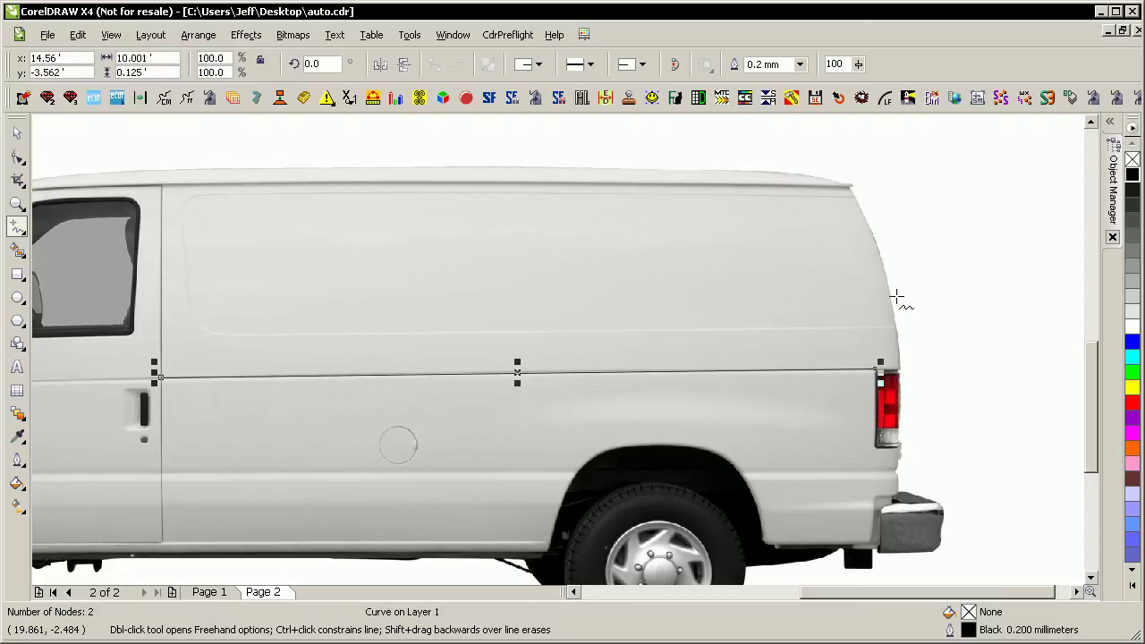
pyautogui.press('Delete')
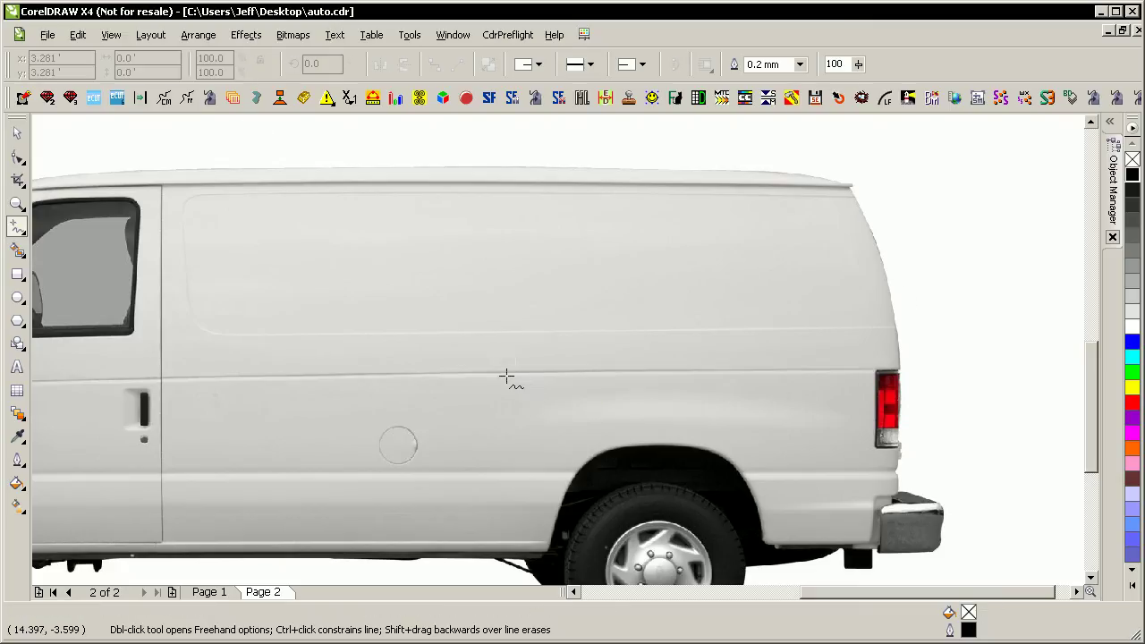
# - Move the logo onto the van's upper rear side panel and enlarge it to about 3.5 feet wide
pyautogui.press('F3')
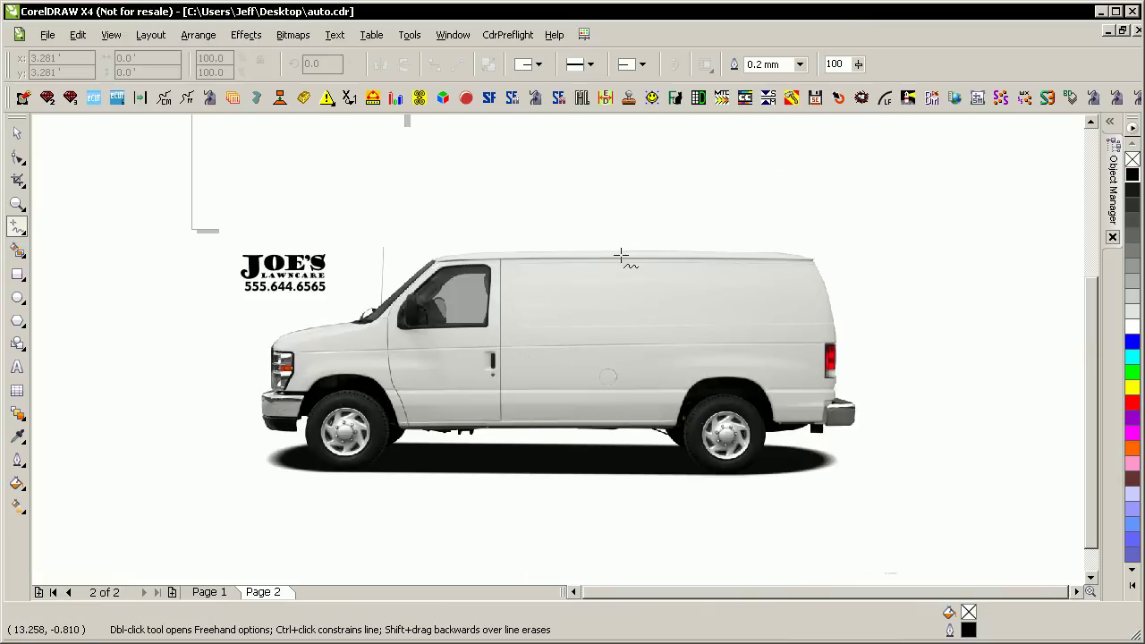
pyautogui.scroll(-2, 604, 257)
pyautogui.press('space')
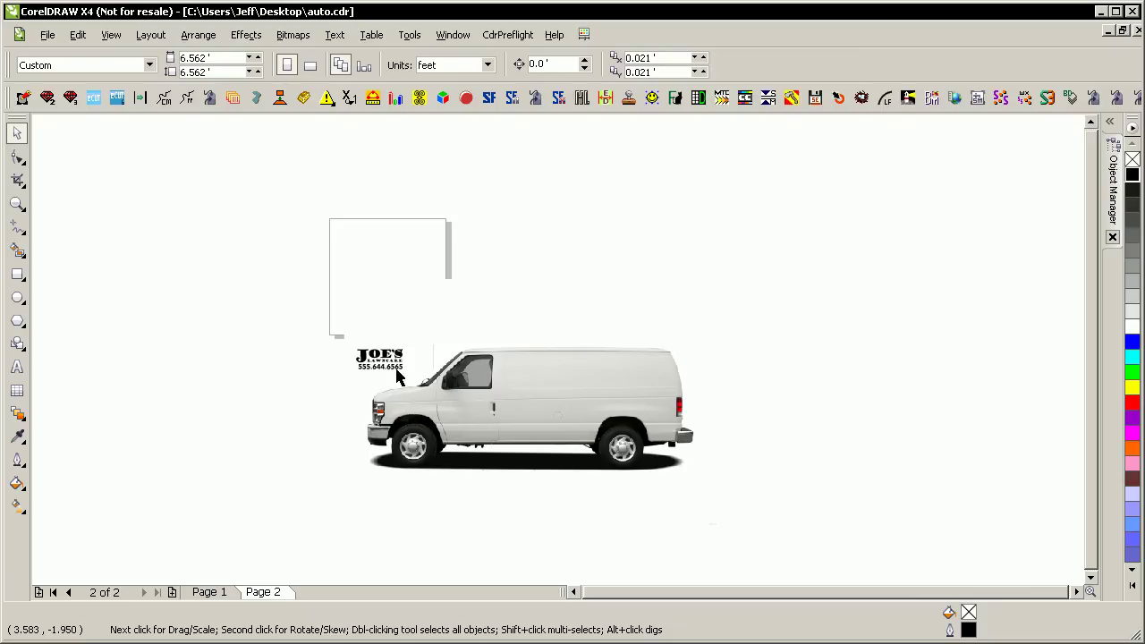
pyautogui.moveTo(315, 394); pyautogui.dragTo(447, 308)
pyautogui.moveTo(383, 358)
pyautogui.mouseDown()
pyautogui.moveTo(641, 376)
pyautogui.moveTo(599, 399)
pyautogui.moveTo(644, 369)
pyautogui.mouseUp()
pyautogui.press('F2')
pyautogui.moveTo(750, 292); pyautogui.dragTo(438, 476)
pyautogui.click(823, 220)
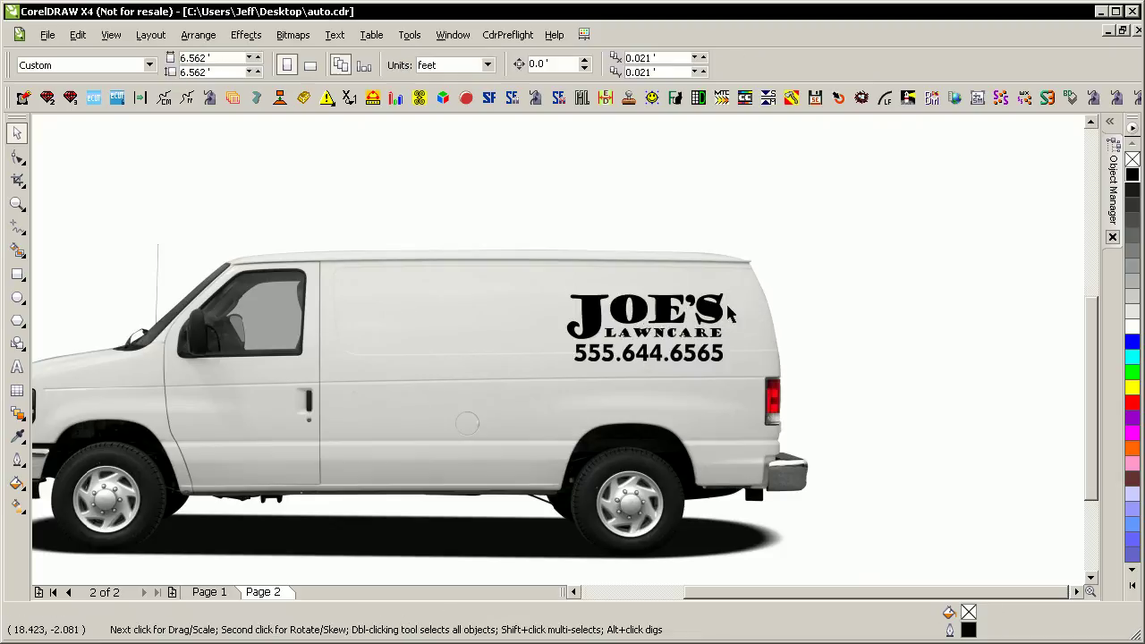
# - Fill the logo on the van with Grass Green
pyautogui.click(698, 321)
pyautogui.click(1133, 371)
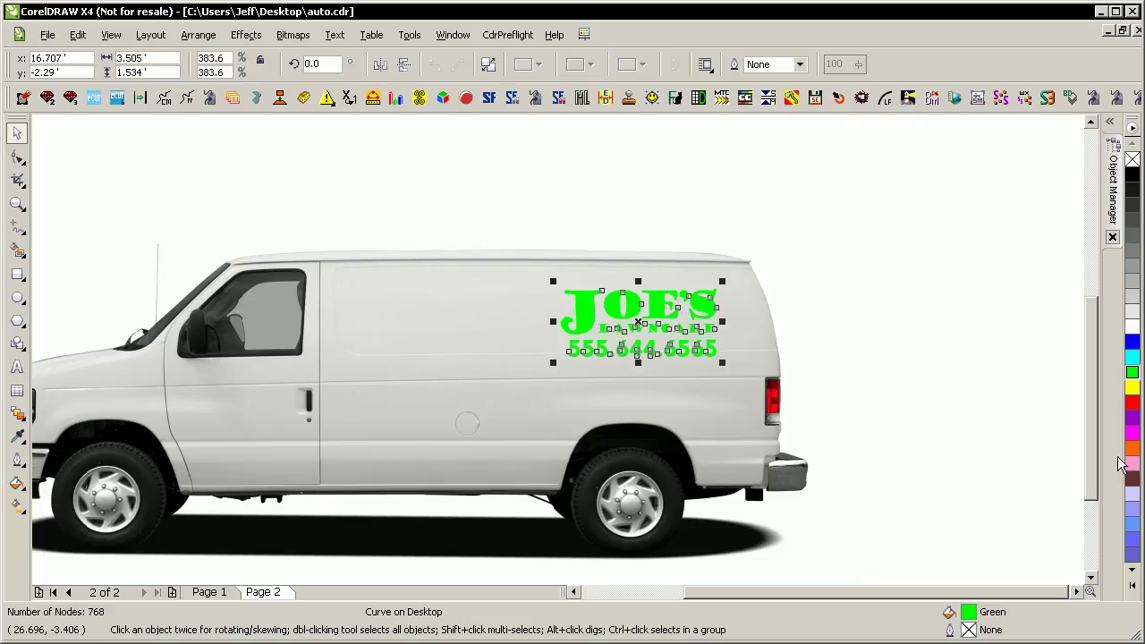
pyautogui.click(1132, 585)
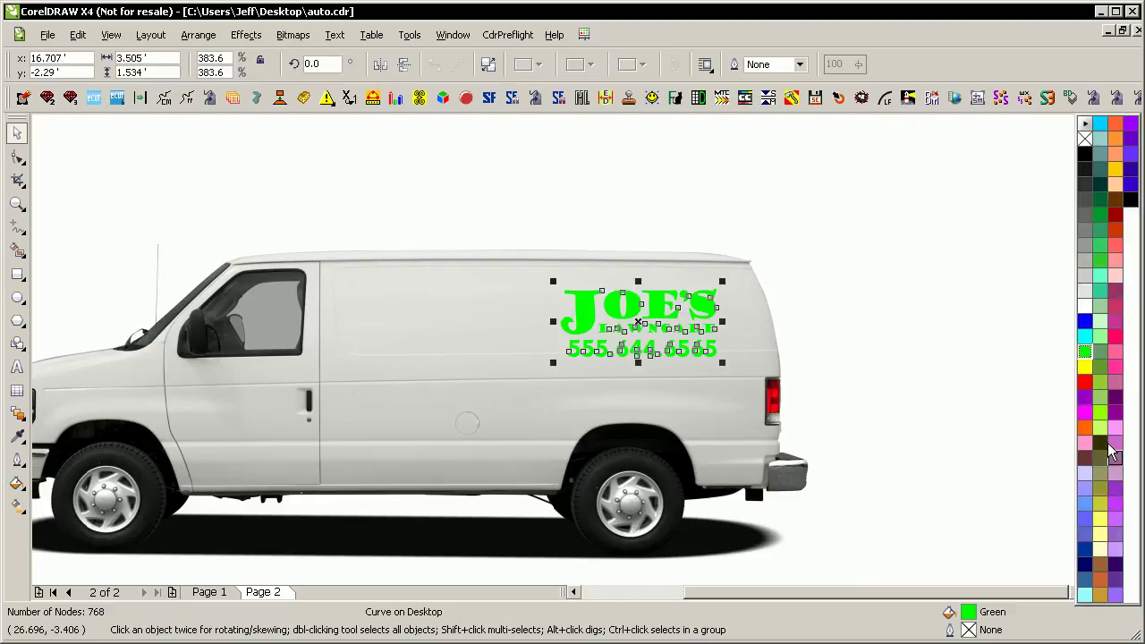
pyautogui.click(1100, 382)
pyautogui.click(1102, 218)
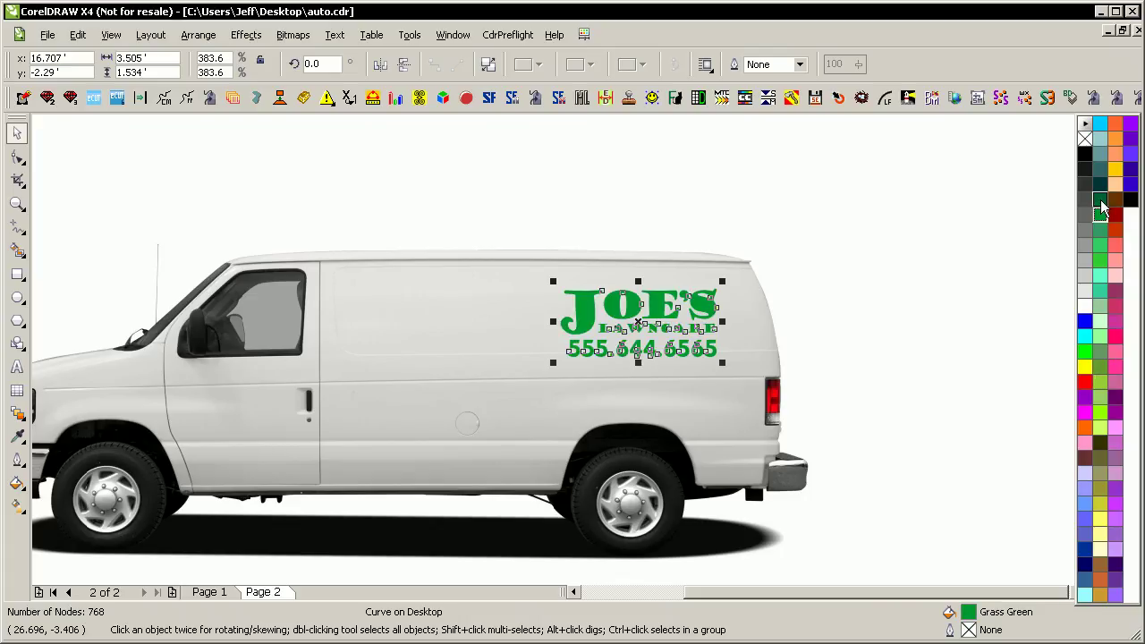
pyautogui.click(836, 459)
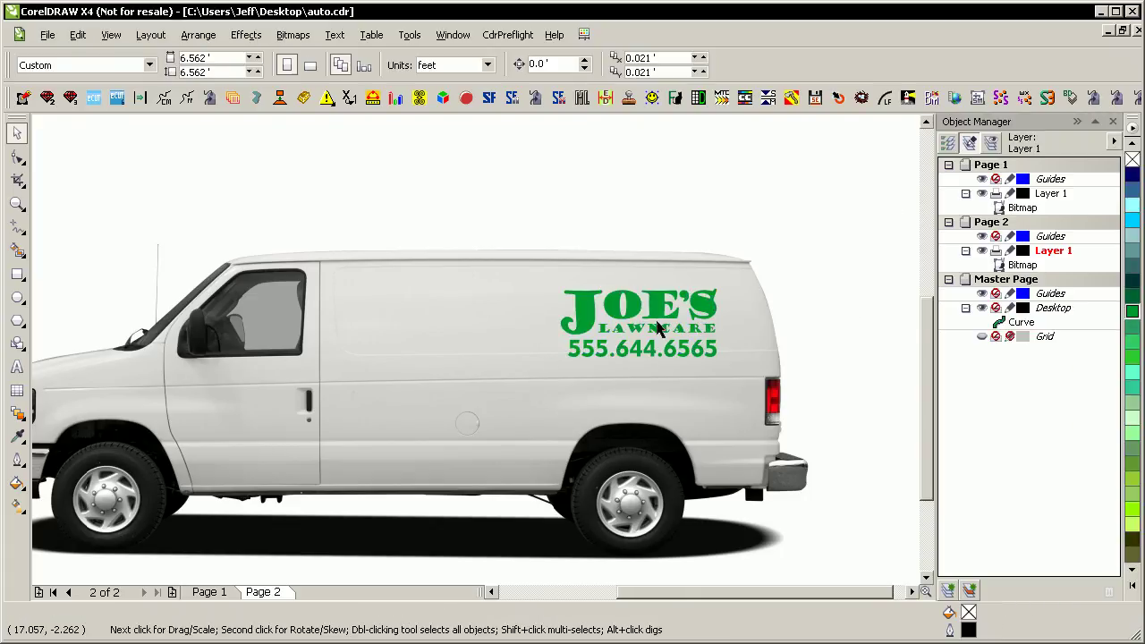
# - Enlarge the logo to about 4.16 feet wide and position it on the upper rear panel at about x 16.8, y -2.25 feet
pyautogui.click(616, 307)
pyautogui.moveTo(556, 282); pyautogui.dragTo(517, 270)
pyautogui.moveTo(563, 305); pyautogui.dragTo(572, 315)
pyautogui.click(851, 281)
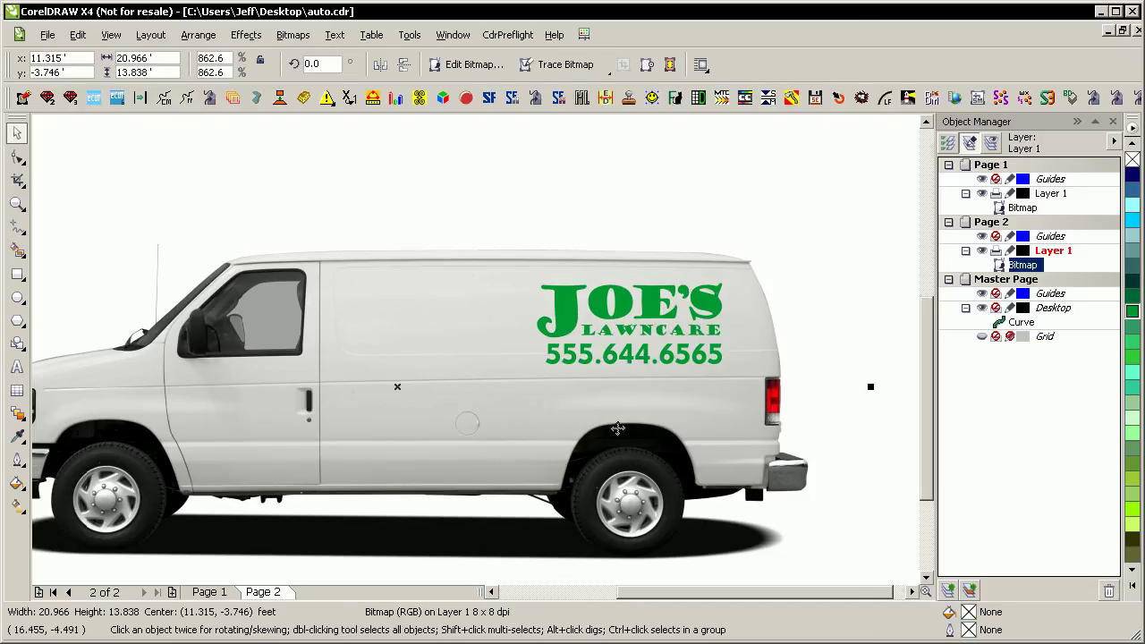
pyautogui.moveTo(703, 315); pyautogui.dragTo(700, 310)
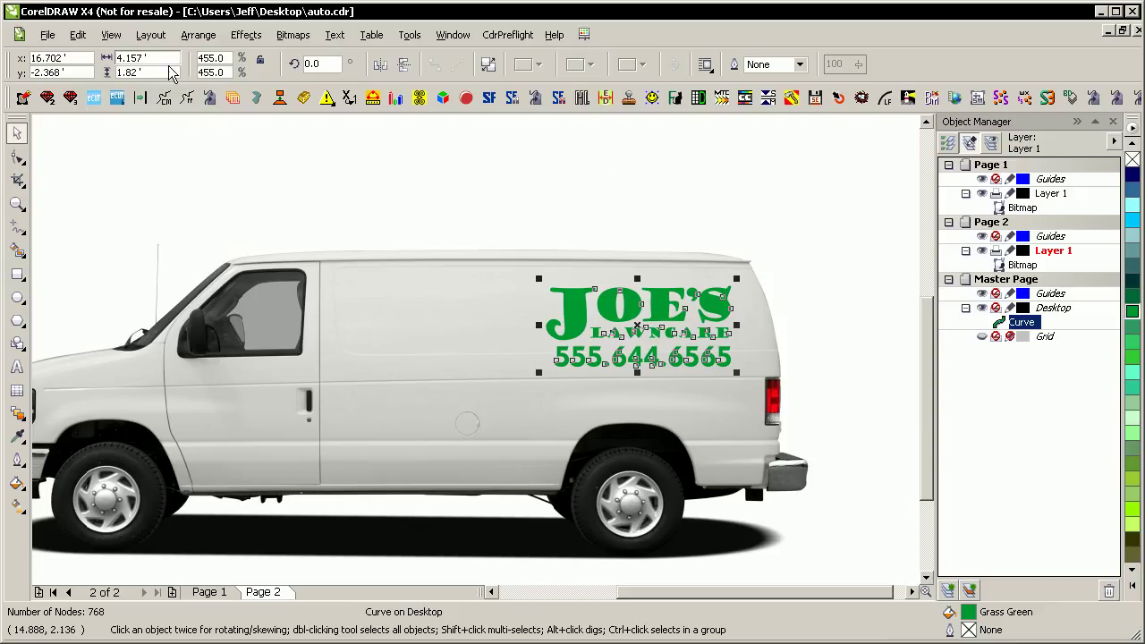
pyautogui.click(806, 298)
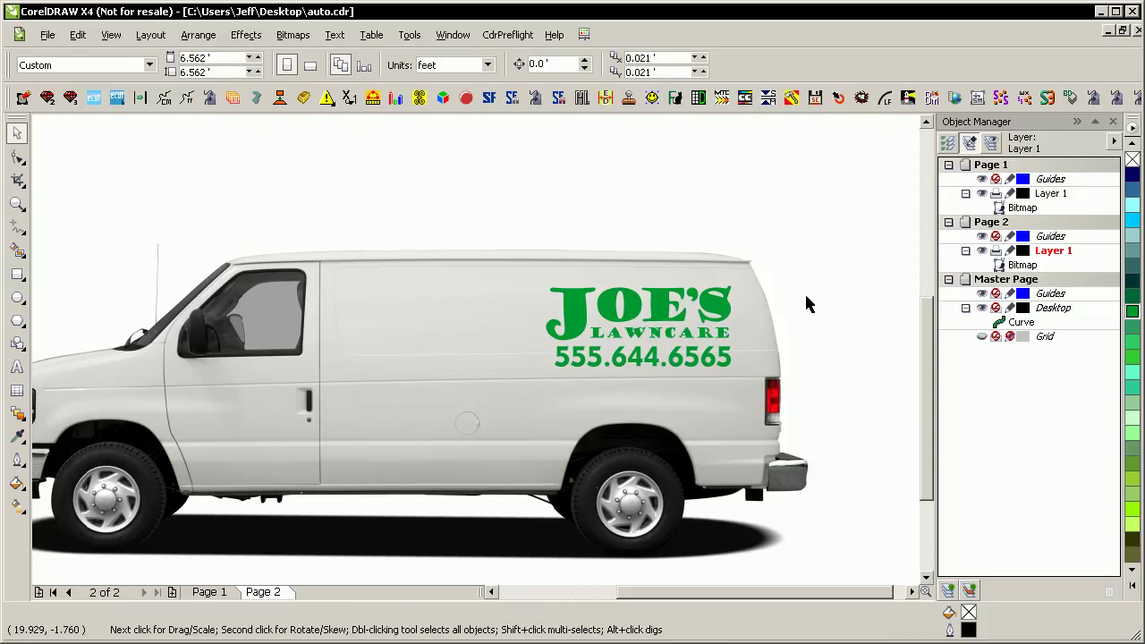
pyautogui.moveTo(704, 315)
pyautogui.mouseDown()
pyautogui.moveTo(608, 212)
pyautogui.moveTo(520, 151)
pyautogui.moveTo(724, 319)
pyautogui.mouseUp()
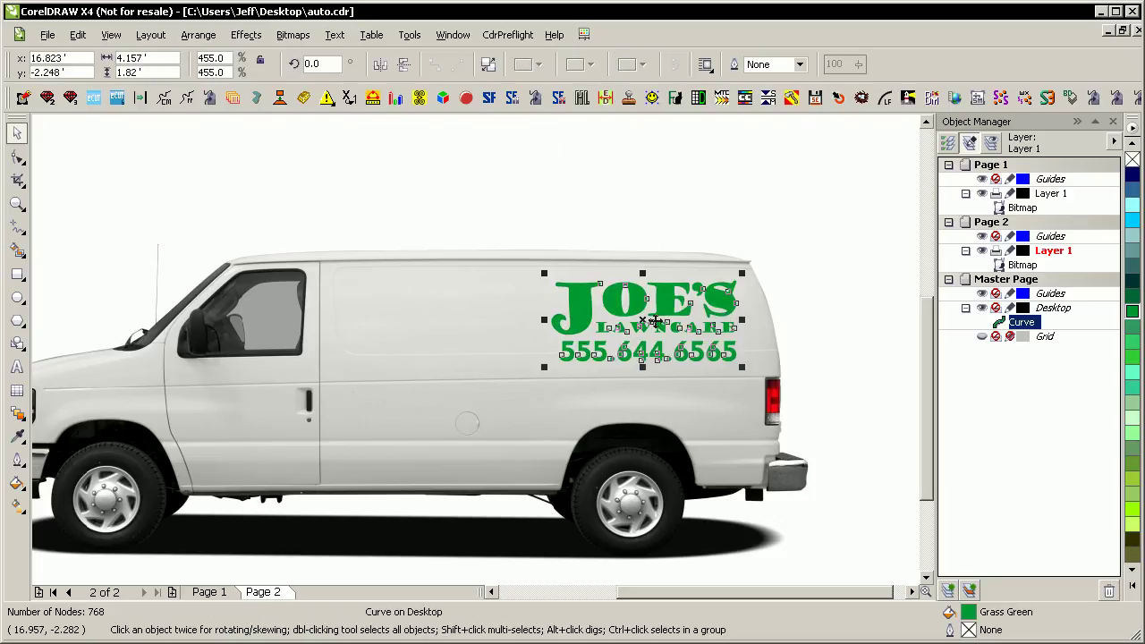
pyautogui.click(874, 244)
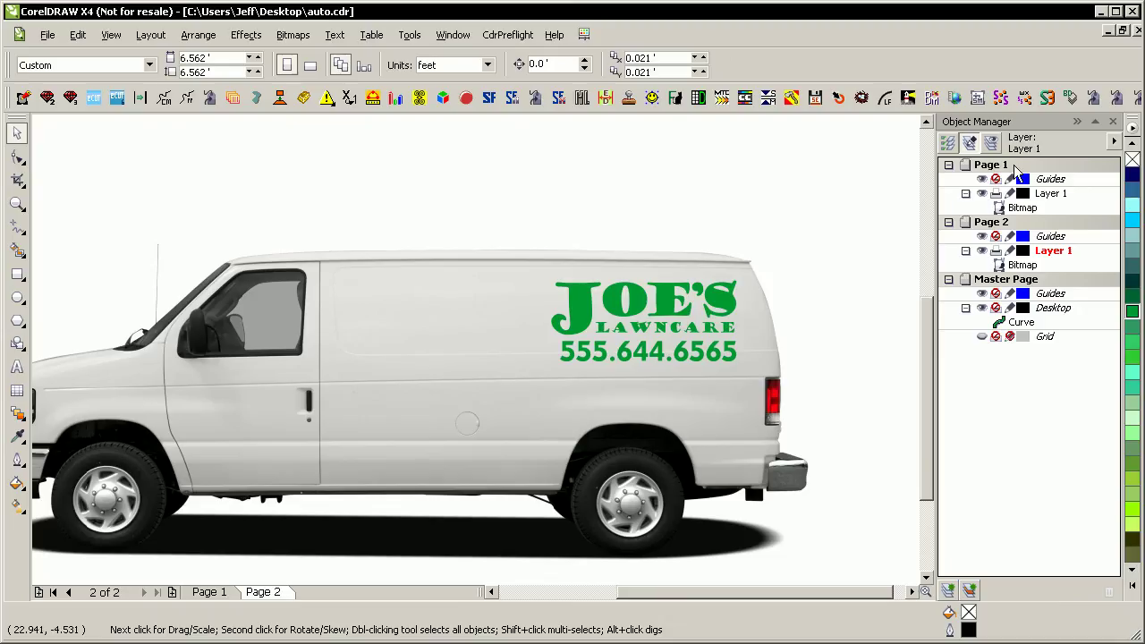